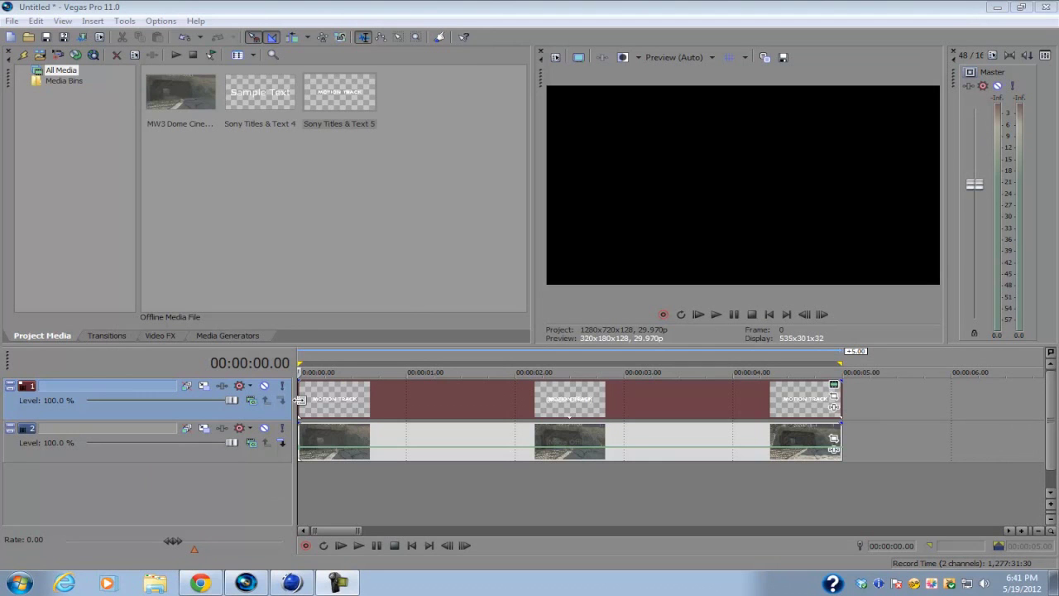
pyautogui.click(299, 399)
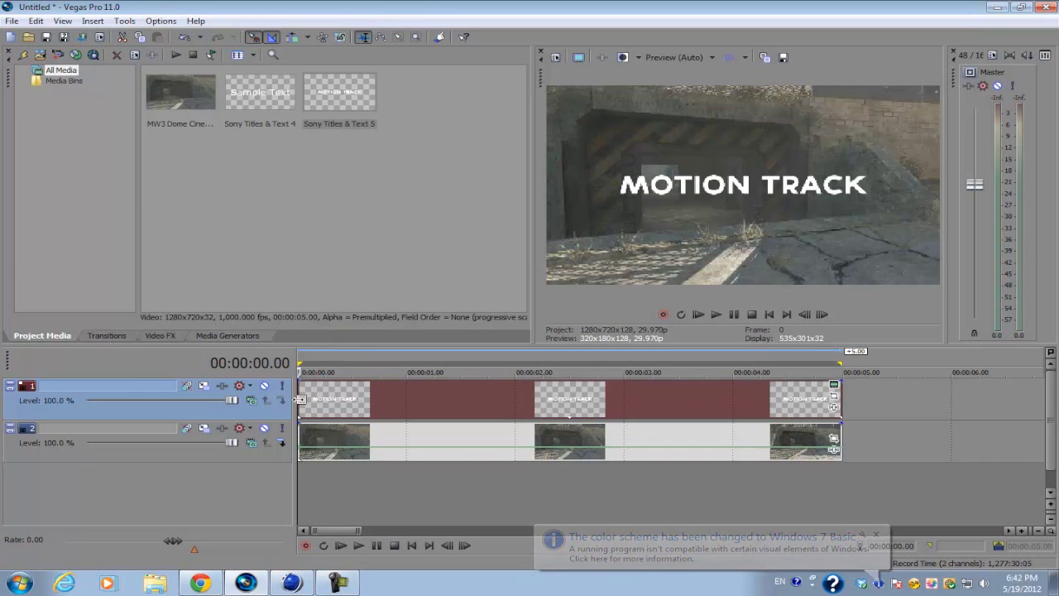
pyautogui.scroll(-2, 397, 414)
pyautogui.scroll(2, 395, 420)
pyautogui.scroll(-5, 395, 420)
pyautogui.scroll(5, 348, 411)
pyautogui.scroll(2, 348, 411)
pyautogui.scroll(-2, 311, 420)
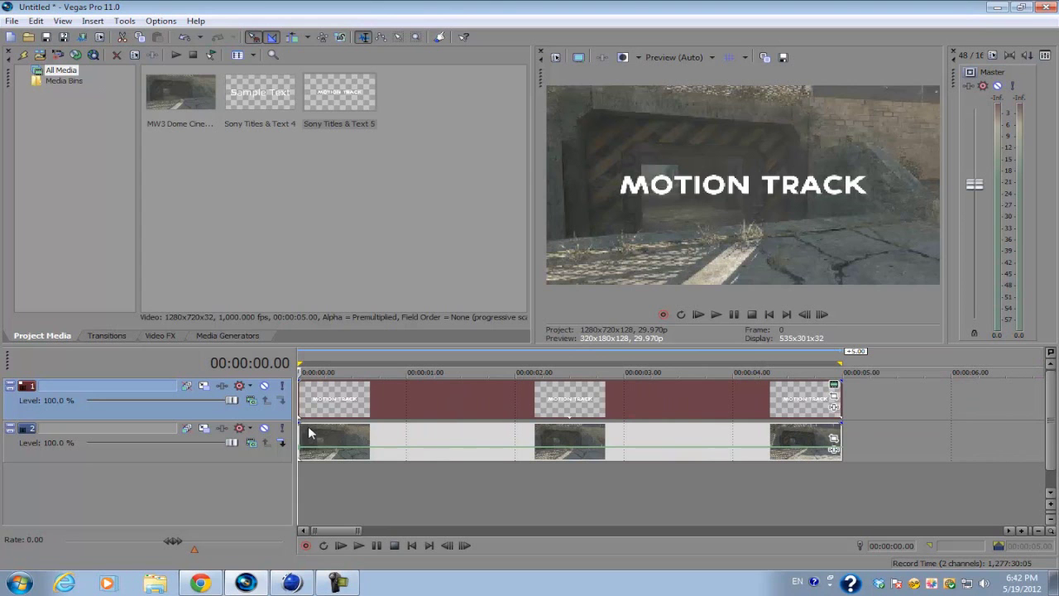
# Play back the timeline to preview the static MOTION TRACK title over the moving footage
pyautogui.press('b')
pyautogui.press('space')
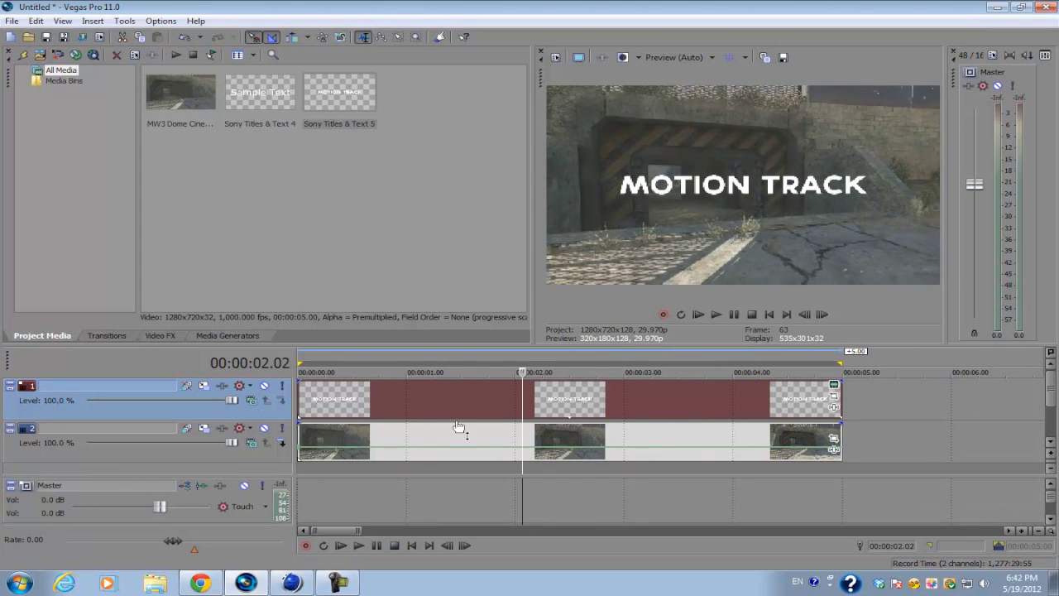
pyautogui.press('space')
pyautogui.hotkey('ctrl', 'a')
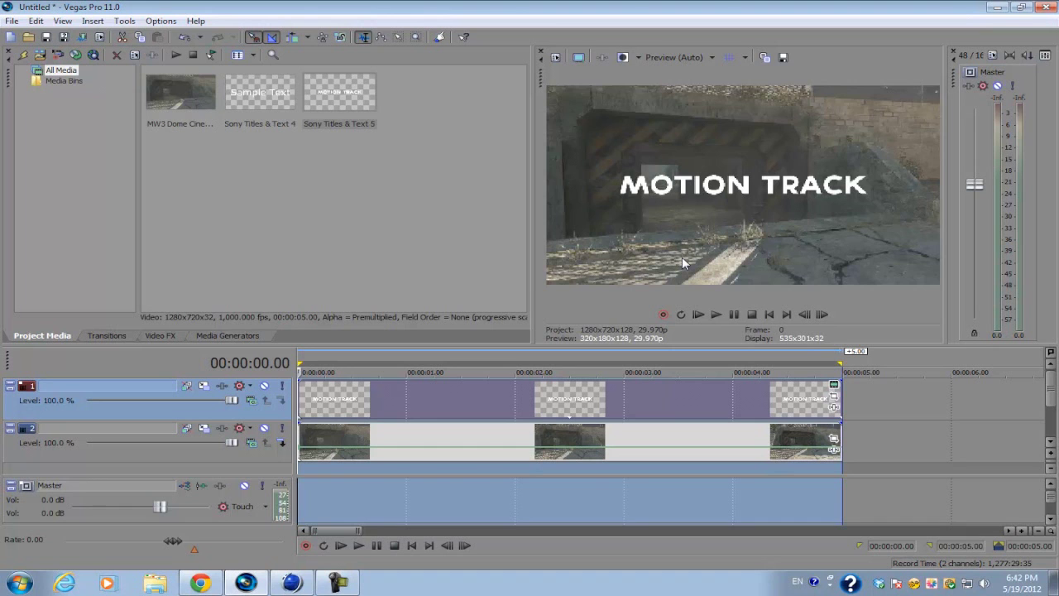
pyautogui.press('space')
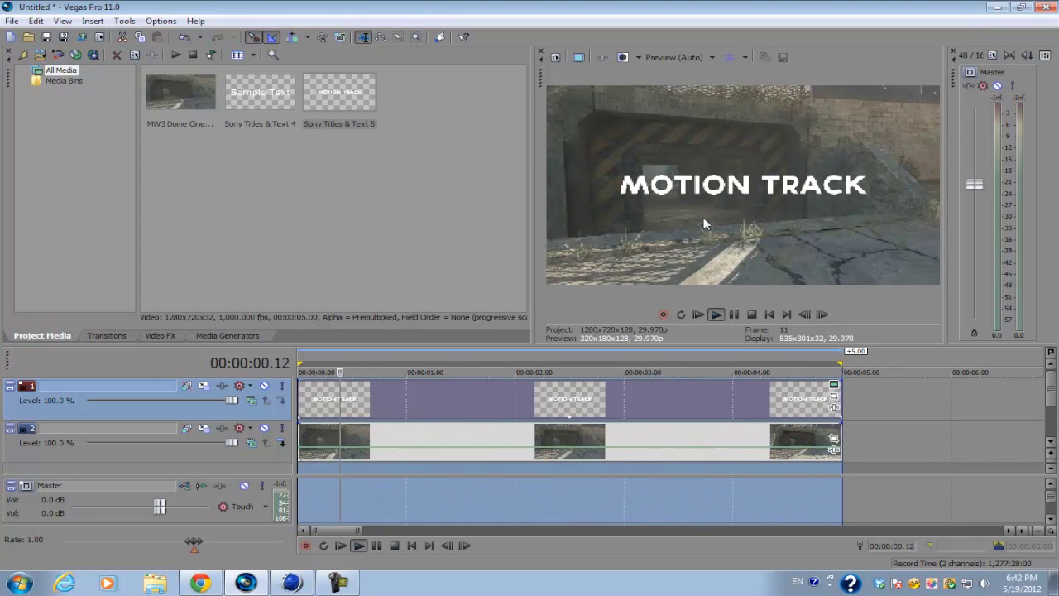
pyautogui.click(629, 399)
pyautogui.press('space')
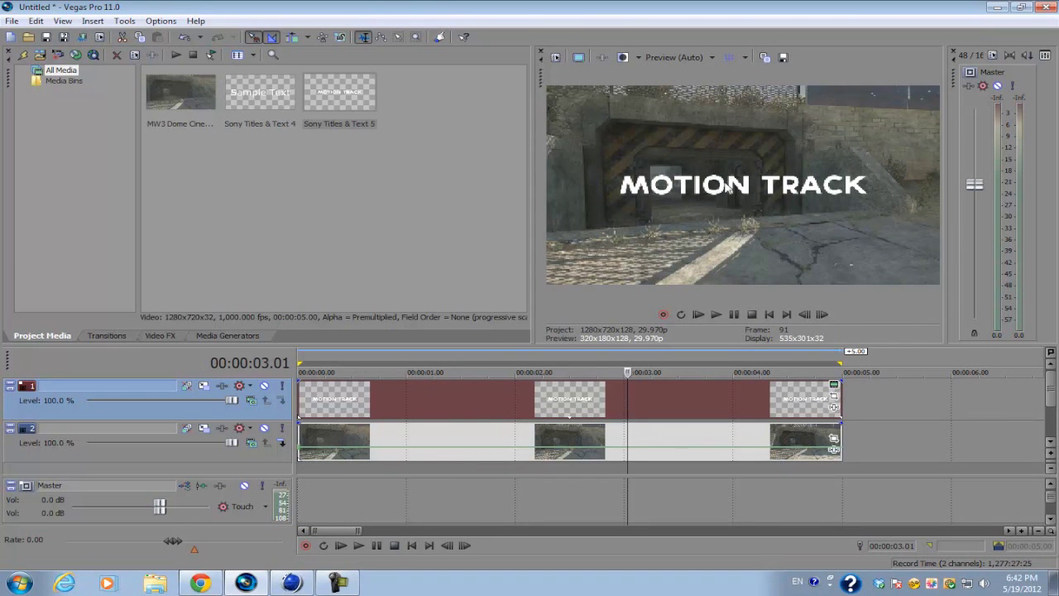
# Return to the start of the timeline and examine the title track's 2D Track Motion settings
pyautogui.press('Home')
pyautogui.scroll(3, 331, 417)
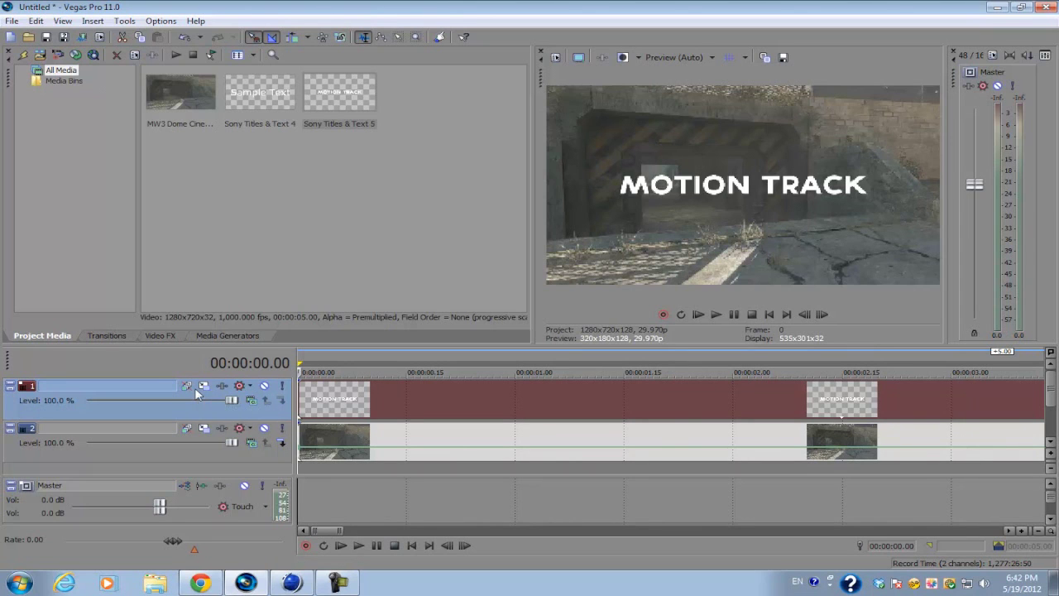
pyautogui.click(203, 388)
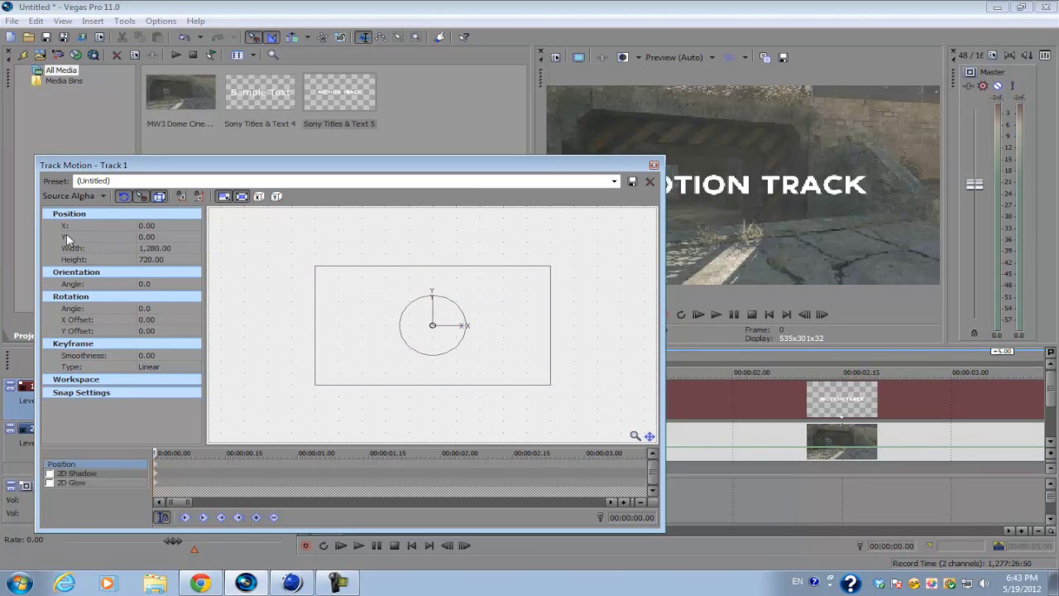
pyautogui.scroll(-5, 359, 328)
pyautogui.moveTo(481, 325); pyautogui.dragTo(524, 300)
pyautogui.rightClick(524, 298)
pyautogui.click(542, 325)
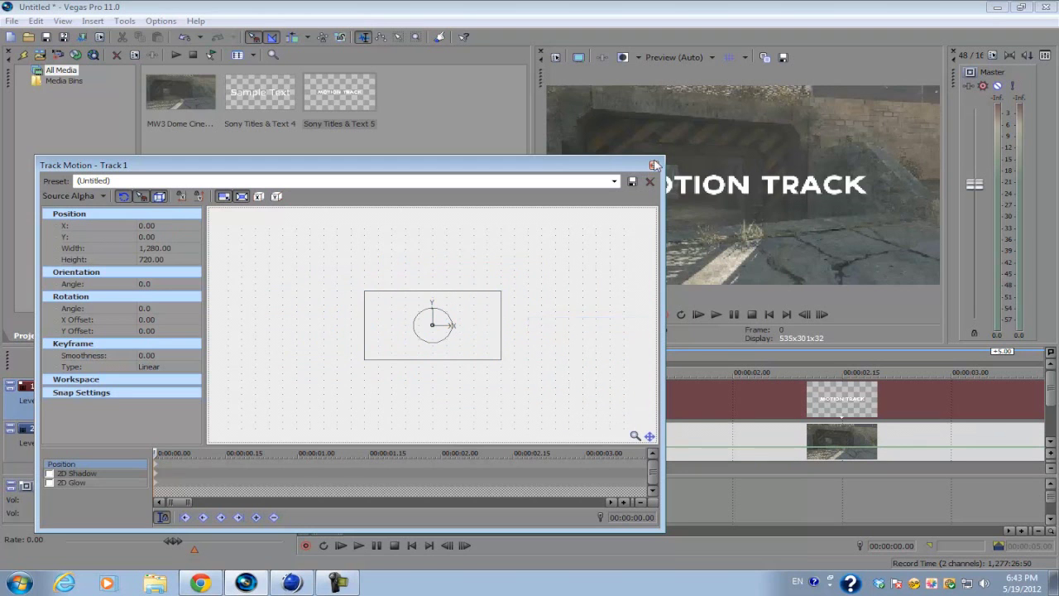
pyautogui.moveTo(512, 164); pyautogui.dragTo(577, 164)
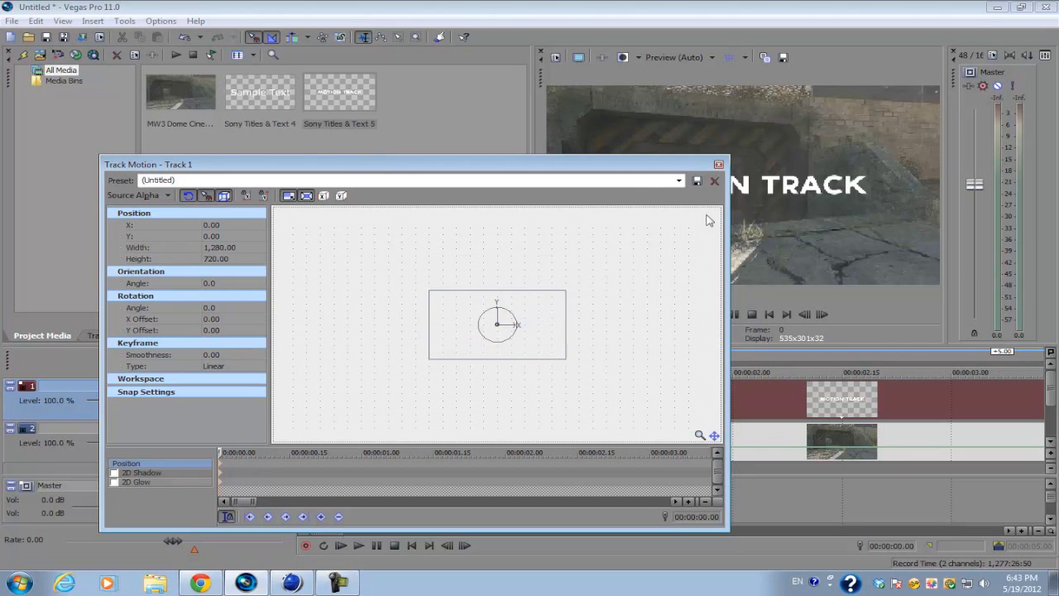
pyautogui.click(719, 164)
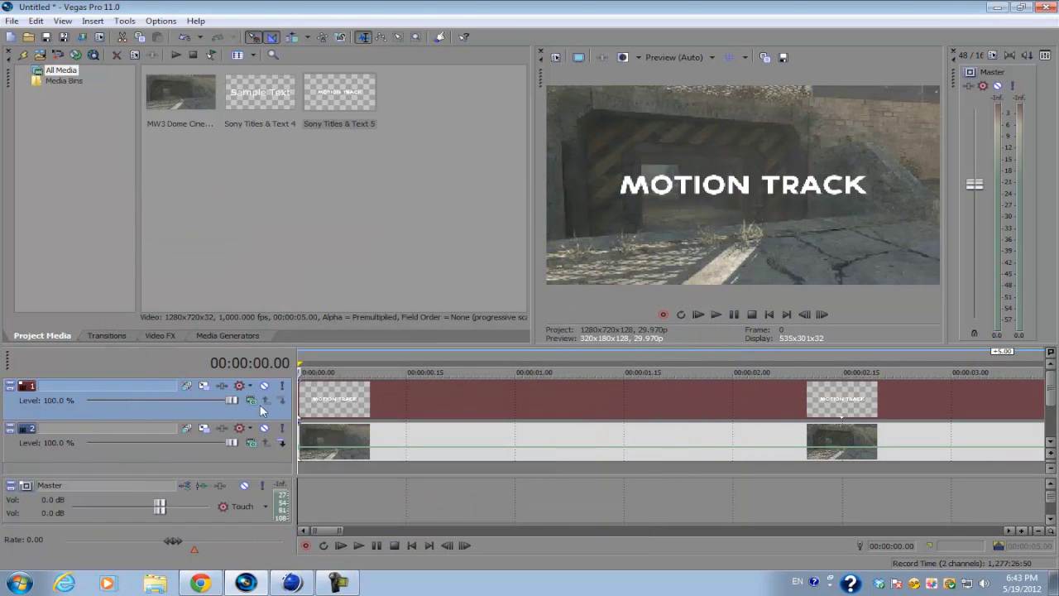
# Set the title track's compositing mode to 3D Source Alpha and open its Track Motion with an adjusted perspective view
pyautogui.click(251, 402)
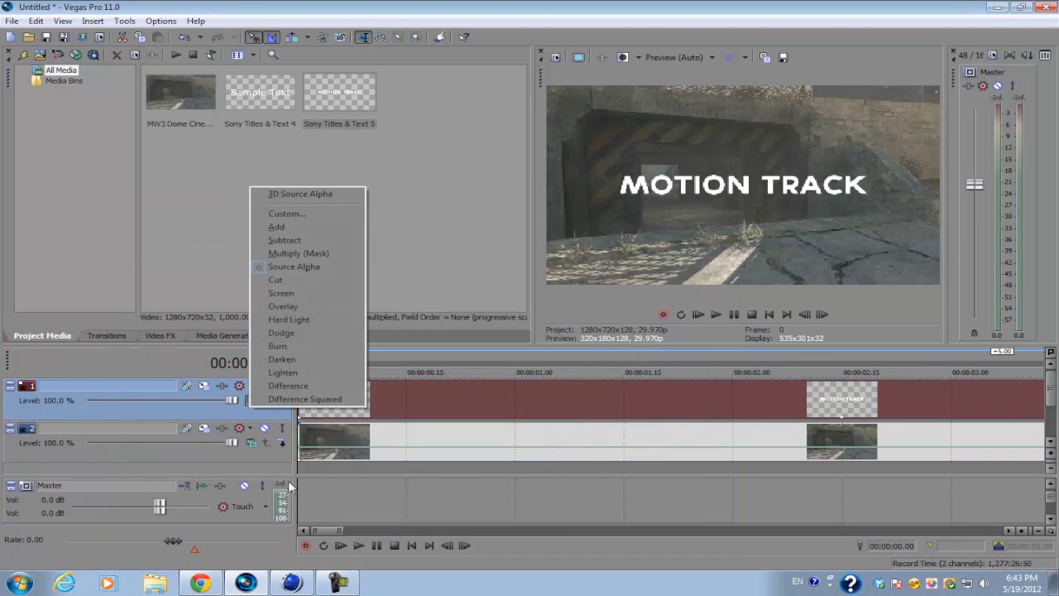
pyautogui.click(319, 198)
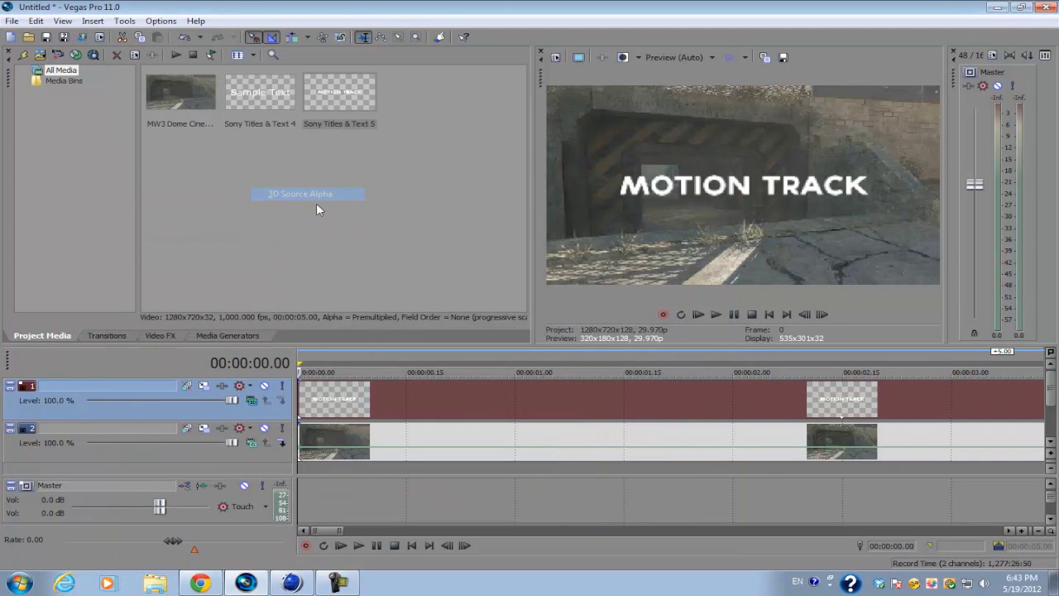
pyautogui.click(200, 388)
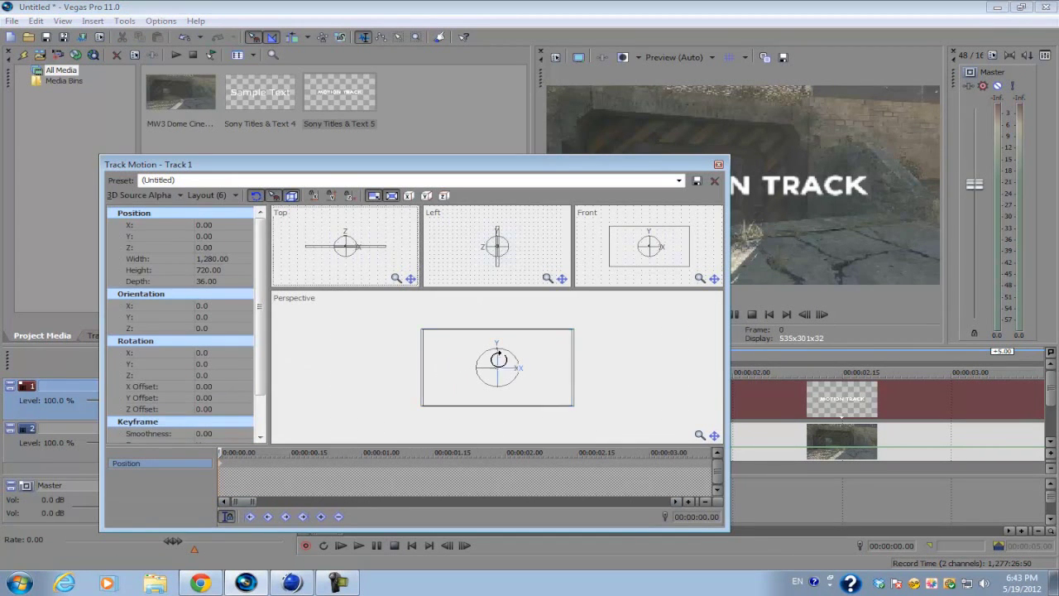
pyautogui.click(700, 434)
pyautogui.moveTo(700, 435)
pyautogui.mouseDown()
pyautogui.moveTo(701, 411)
pyautogui.moveTo(703, 447)
pyautogui.moveTo(716, 436)
pyautogui.moveTo(710, 446)
pyautogui.moveTo(653, 347)
pyautogui.moveTo(693, 430)
pyautogui.mouseUp()
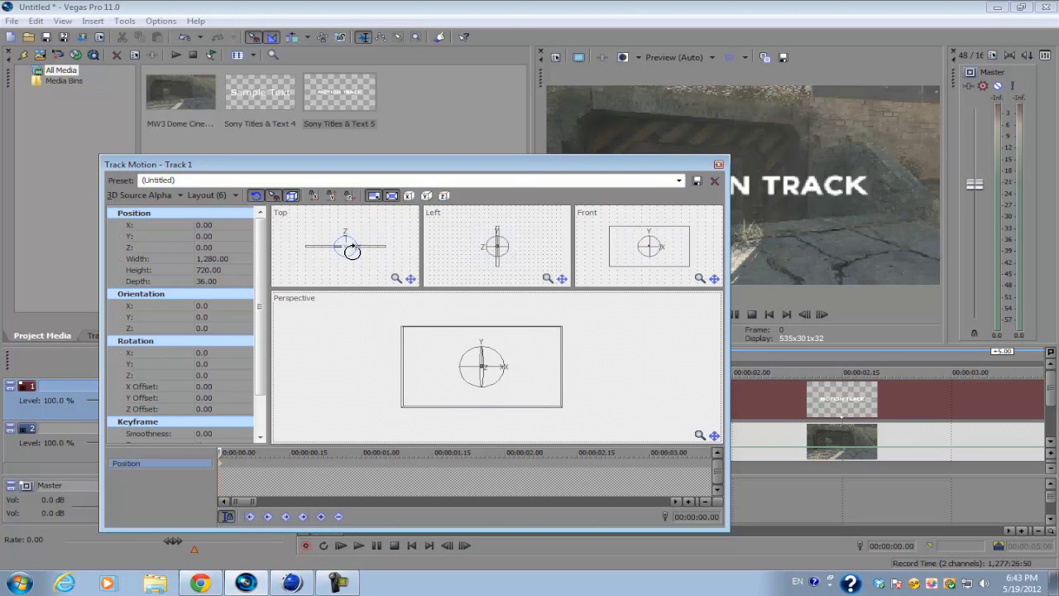
pyautogui.moveTo(379, 169); pyautogui.dragTo(341, 188)
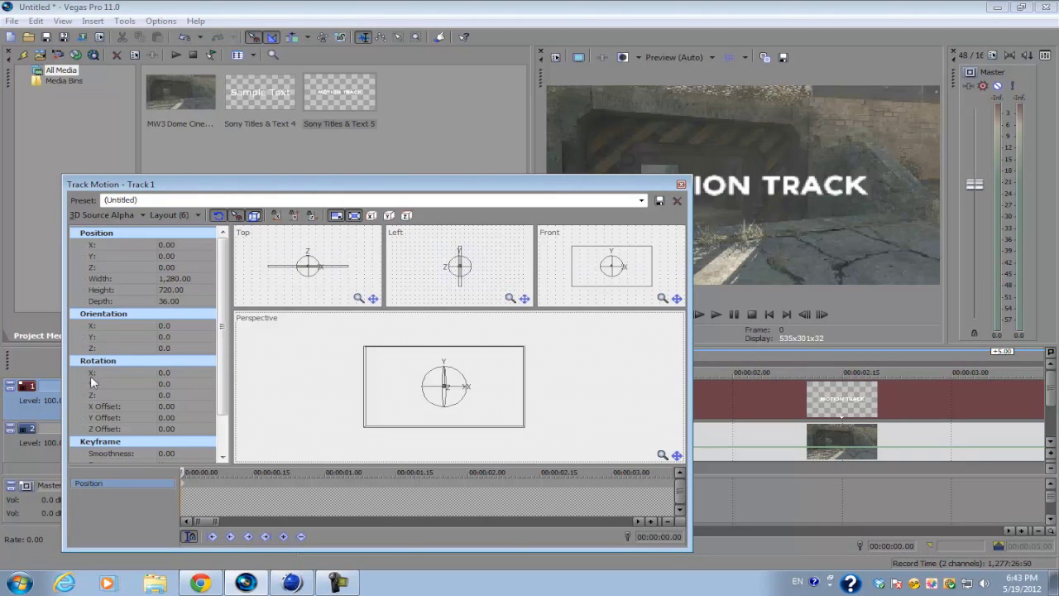
# Examine the 2D and XYZ axis diagrams in Chrome and the 3D axes in Cinema 4D, and return to Vegas Pro
pyautogui.click(203, 584)
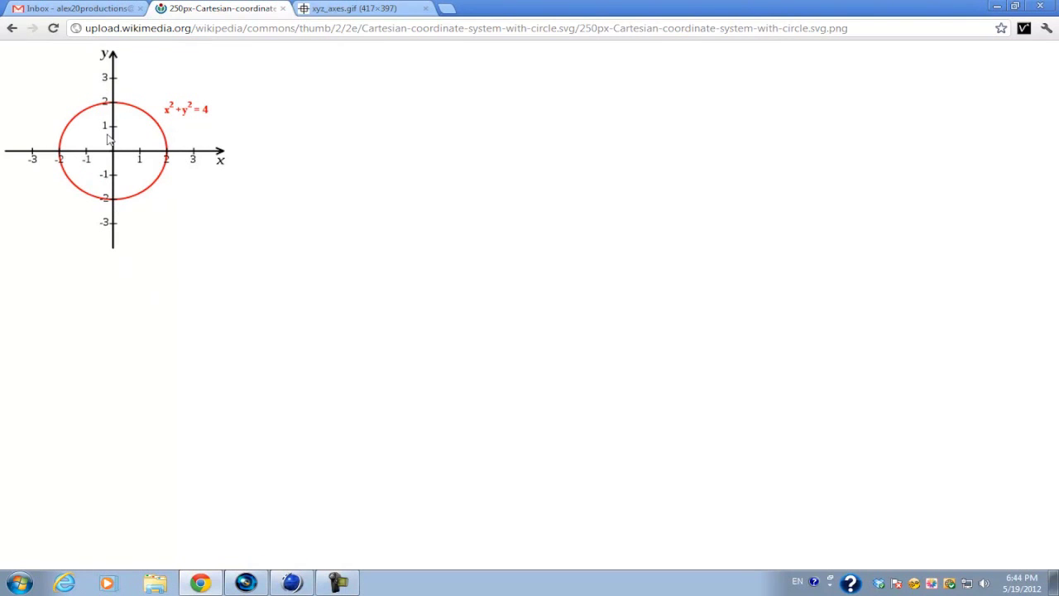
pyautogui.click(352, 8)
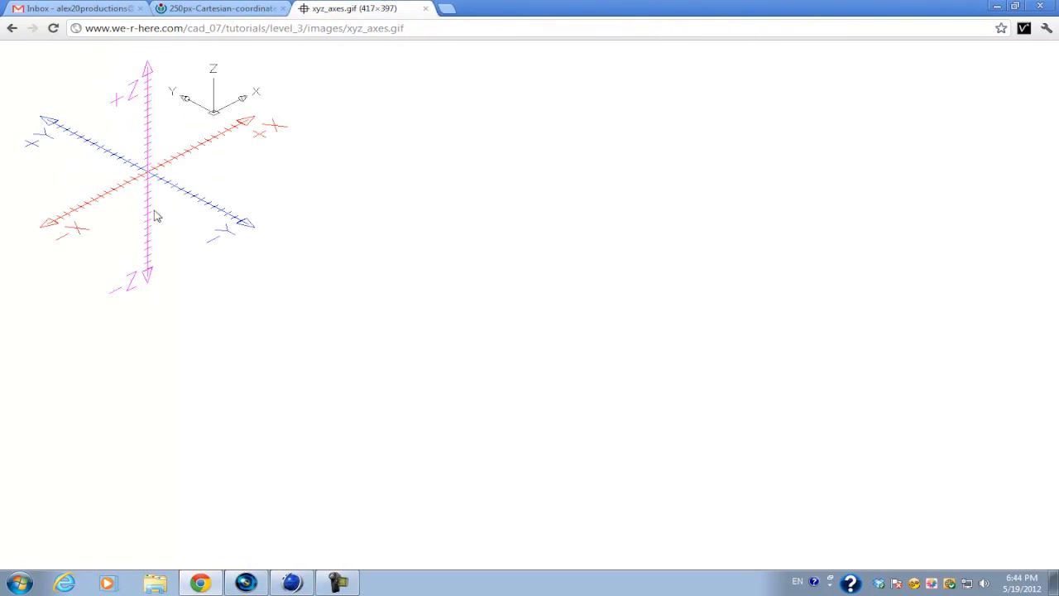
pyautogui.moveTo(144, 173); pyautogui.dragTo(219, 215)
pyautogui.moveTo(157, 137); pyautogui.dragTo(152, 165)
pyautogui.click(291, 583)
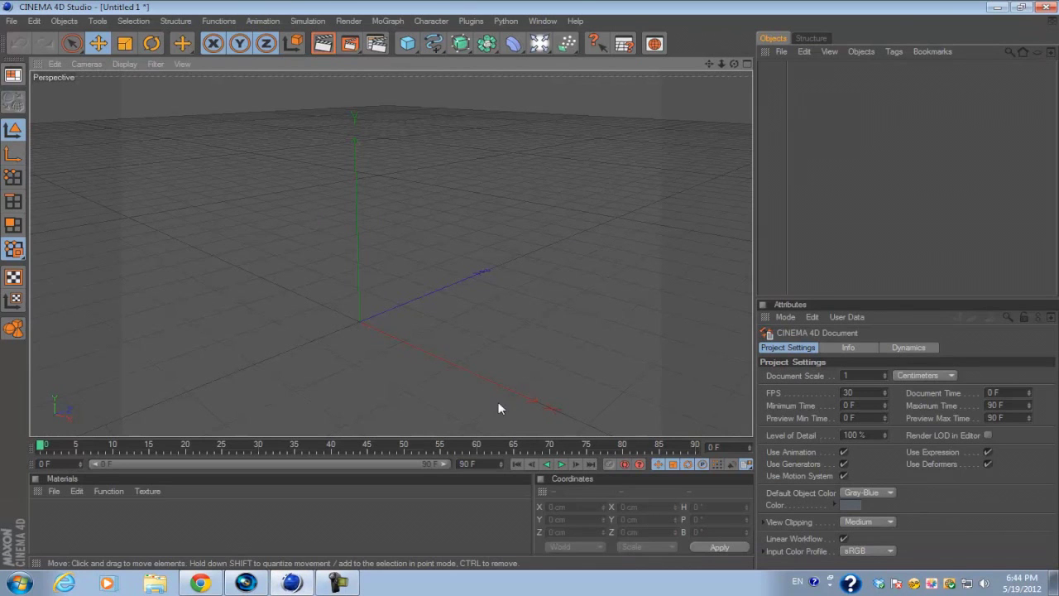
pyautogui.click(408, 41)
pyautogui.click(245, 583)
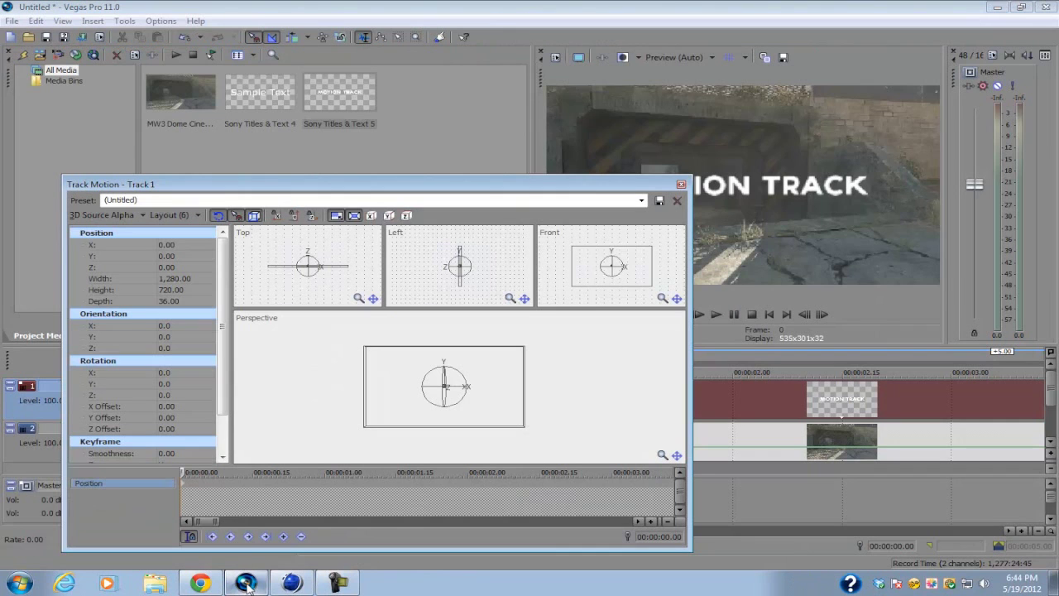
# Try an X position of 20 on the title track and reset it to 0
pyautogui.click(164, 245)
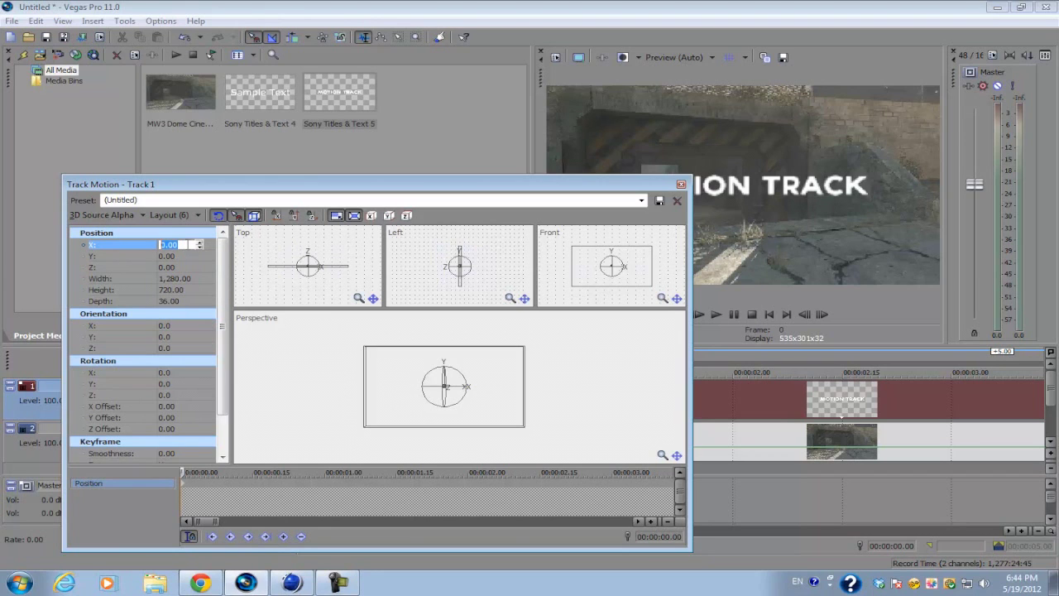
pyautogui.moveTo(189, 244); pyautogui.dragTo(148, 244)
pyautogui.write('20')
pyautogui.press('Return')
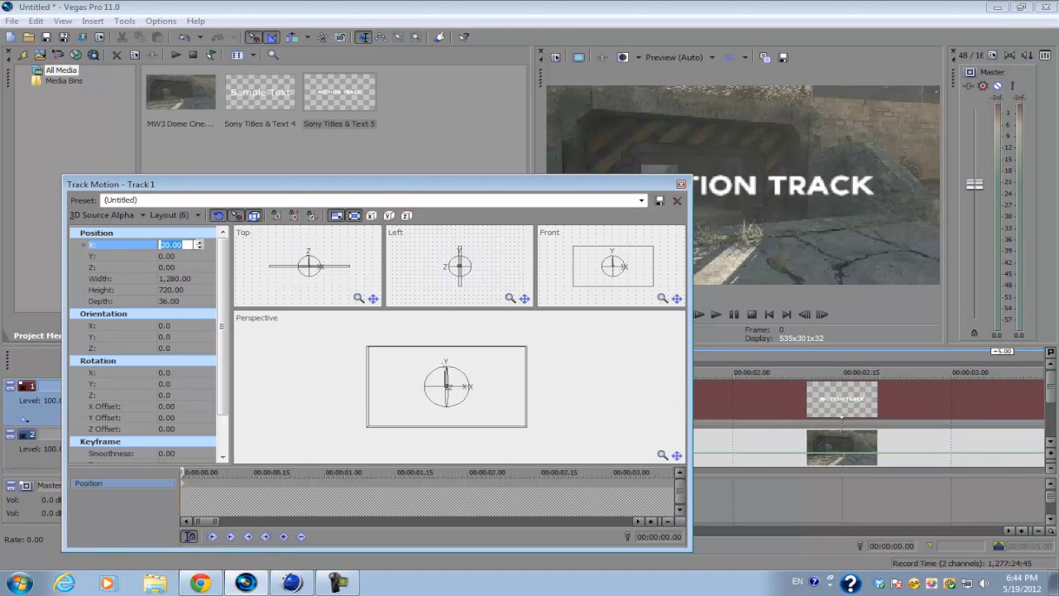
pyautogui.write('0')
pyautogui.press('Return')
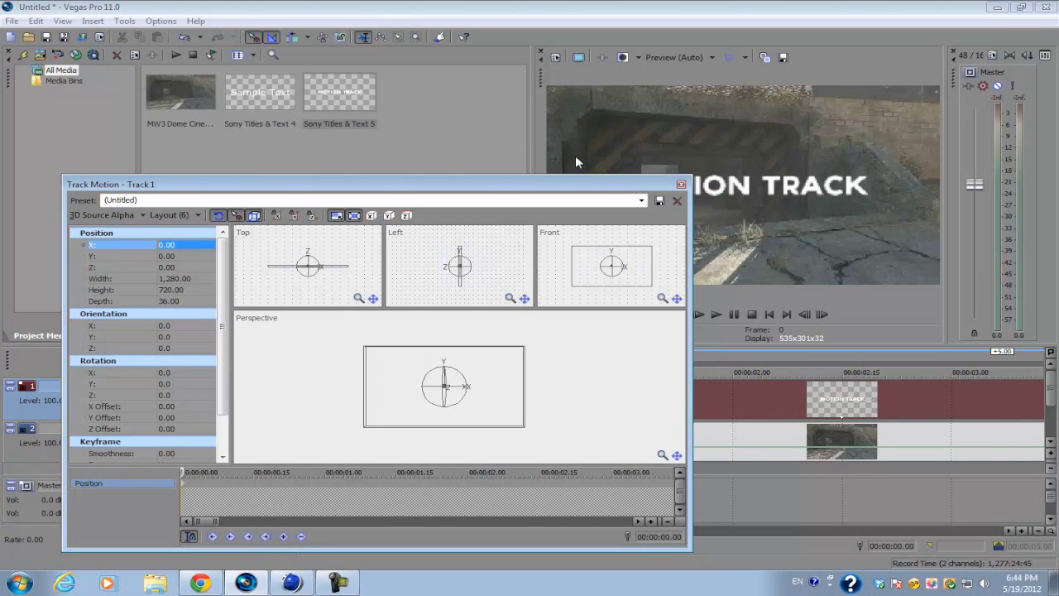
# Try Z positions of 100 and -100 on the title track and reset Z to 0
pyautogui.click(90, 255)
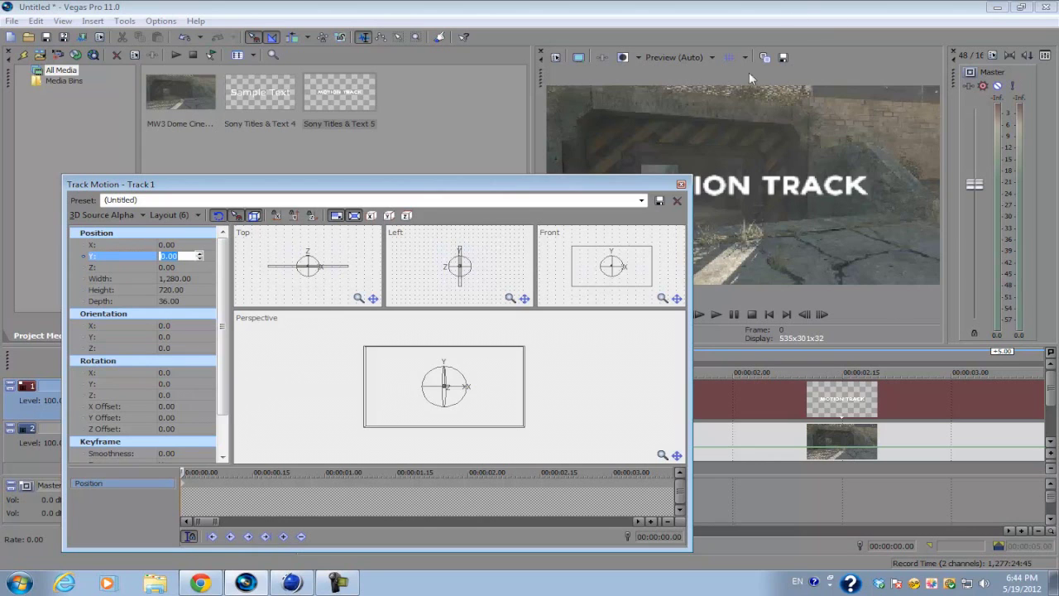
pyautogui.click(182, 268)
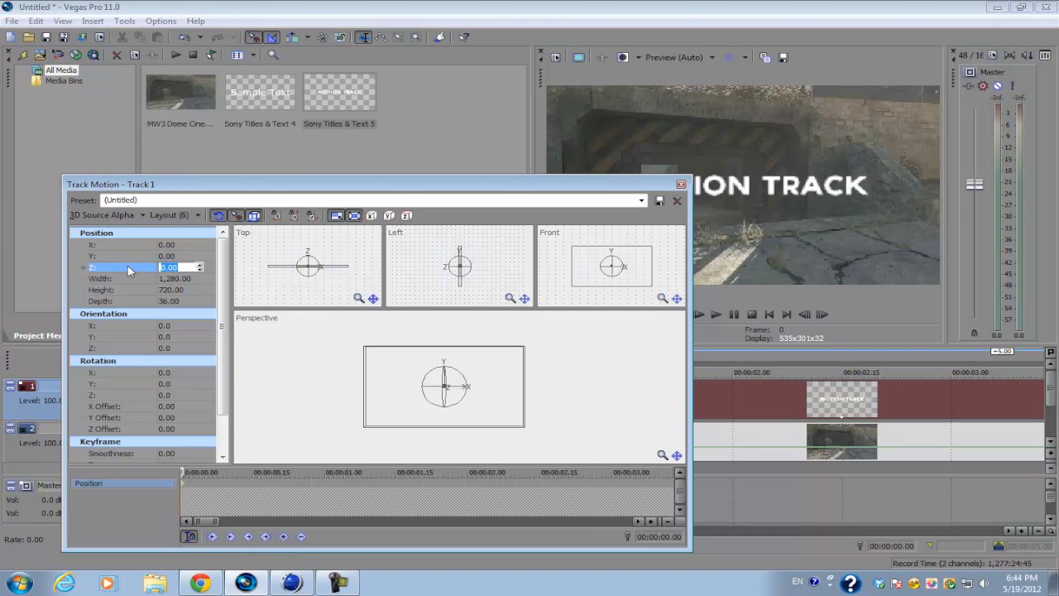
pyautogui.write('1')
pyautogui.press('Return')
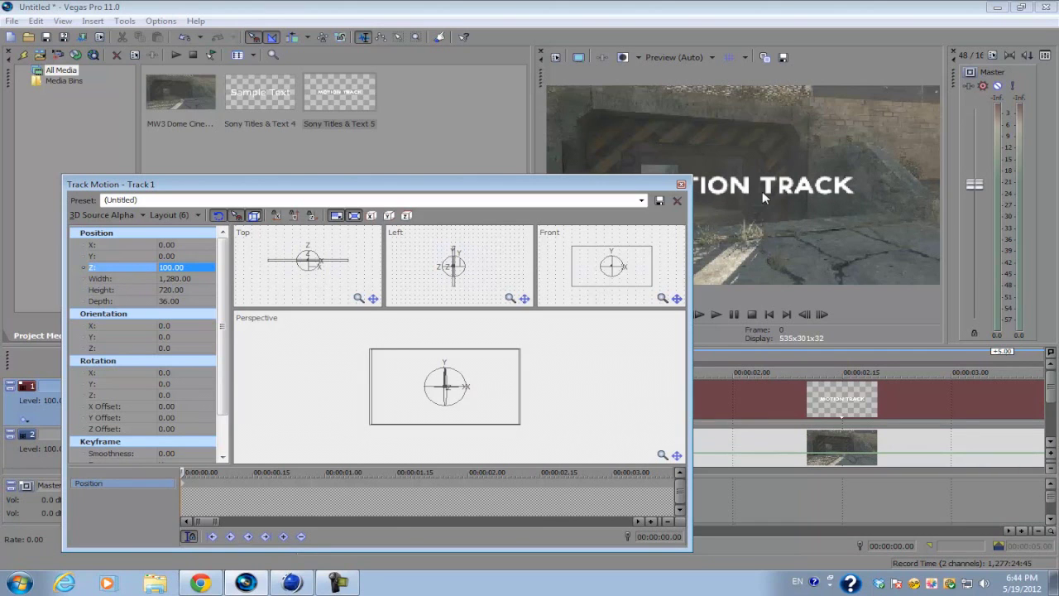
pyautogui.click(175, 271)
pyautogui.write('-')
pyautogui.write('-1')
pyautogui.write('00')
pyautogui.press('Return')
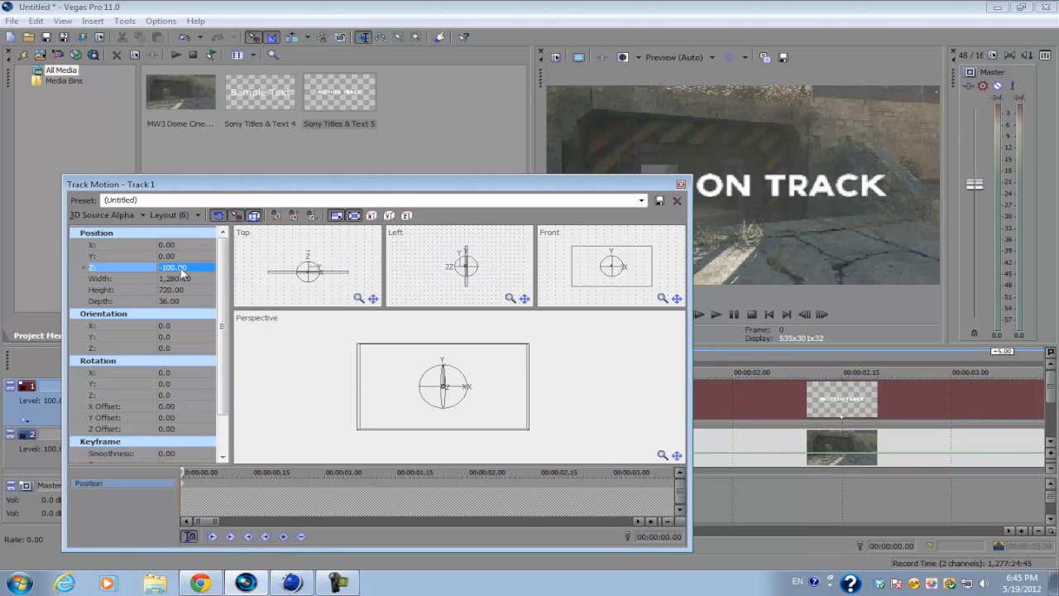
pyautogui.write('0')
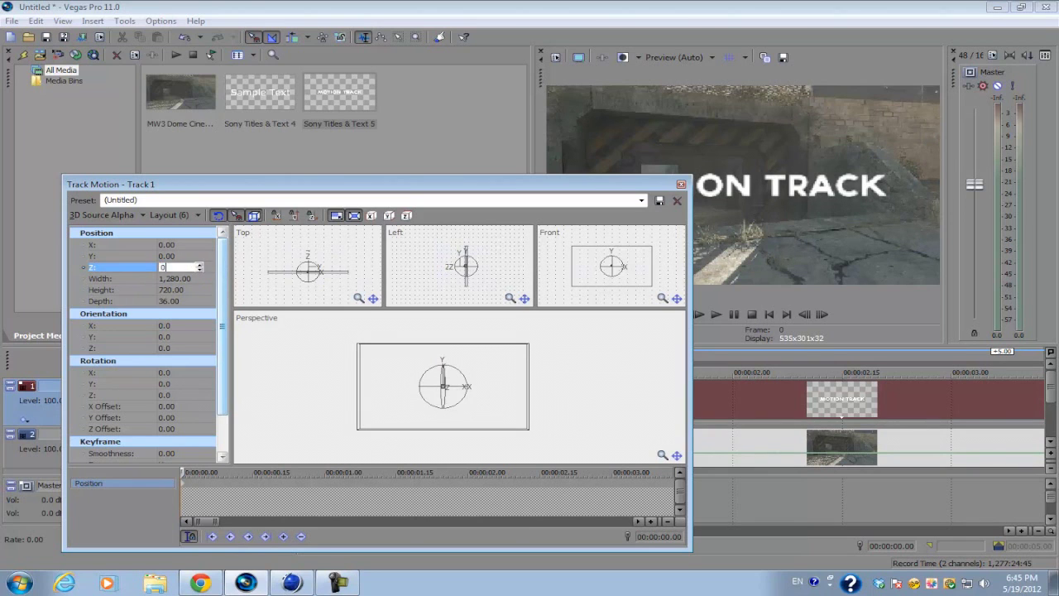
pyautogui.press('Return')
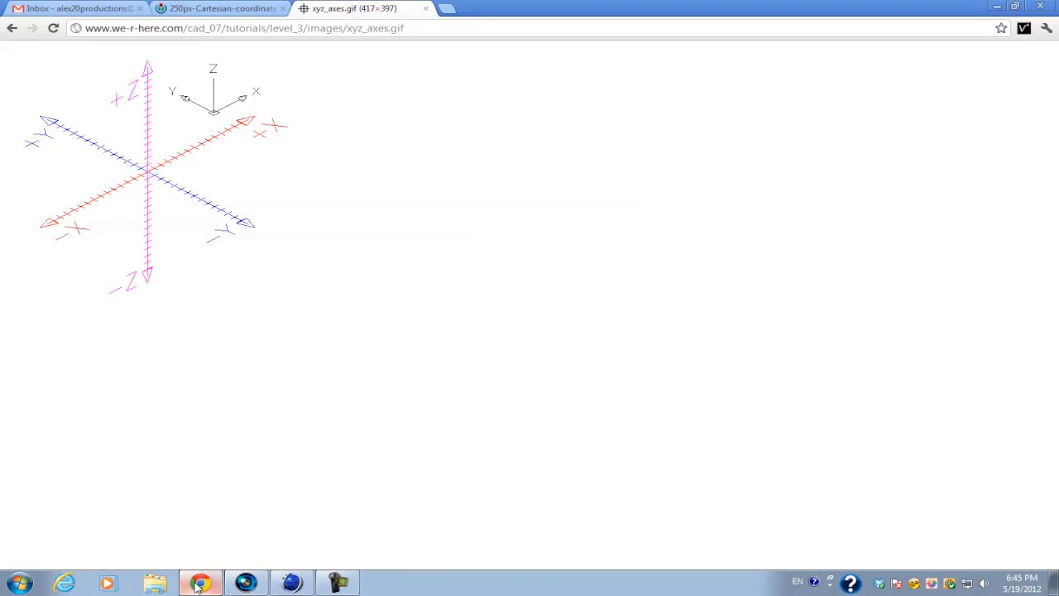
# Review the XYZ axes diagram in Chrome, return to Vegas Pro and uncover the full title in the preview
pyautogui.click(200, 584)
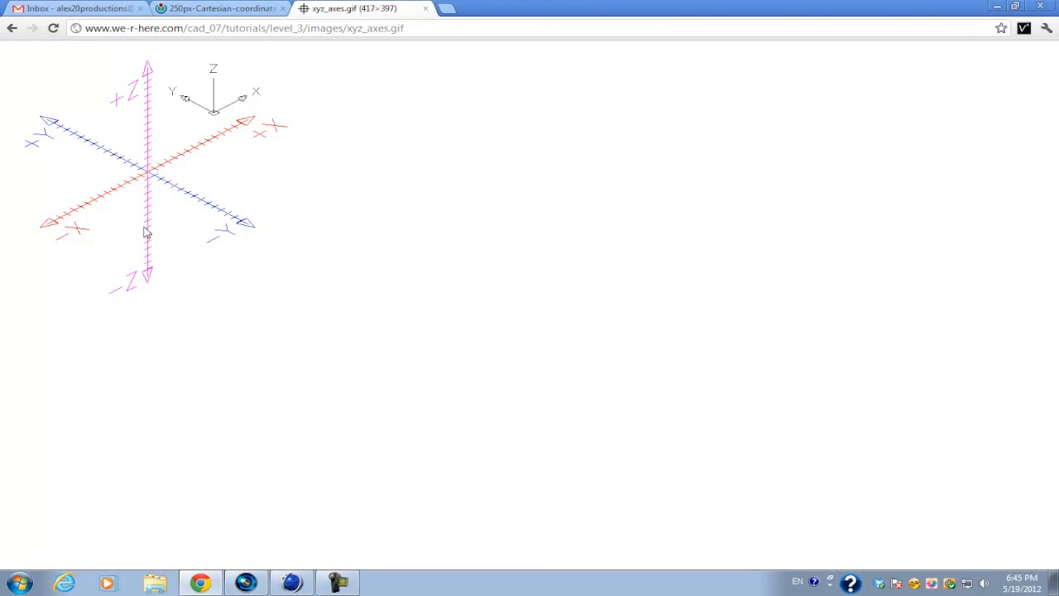
pyautogui.click(245, 584)
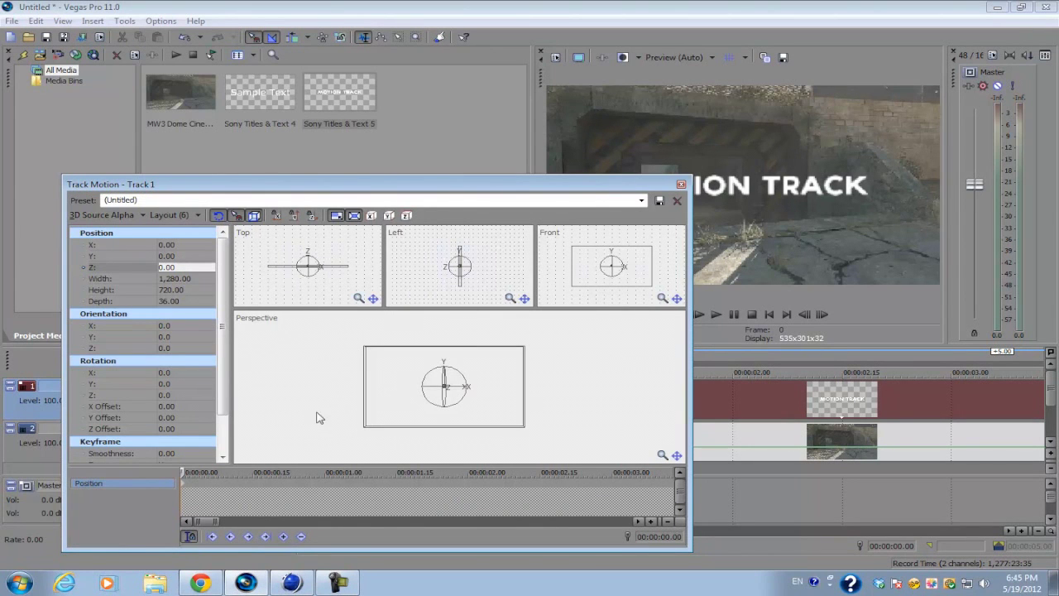
pyautogui.moveTo(604, 187); pyautogui.dragTo(558, 198)
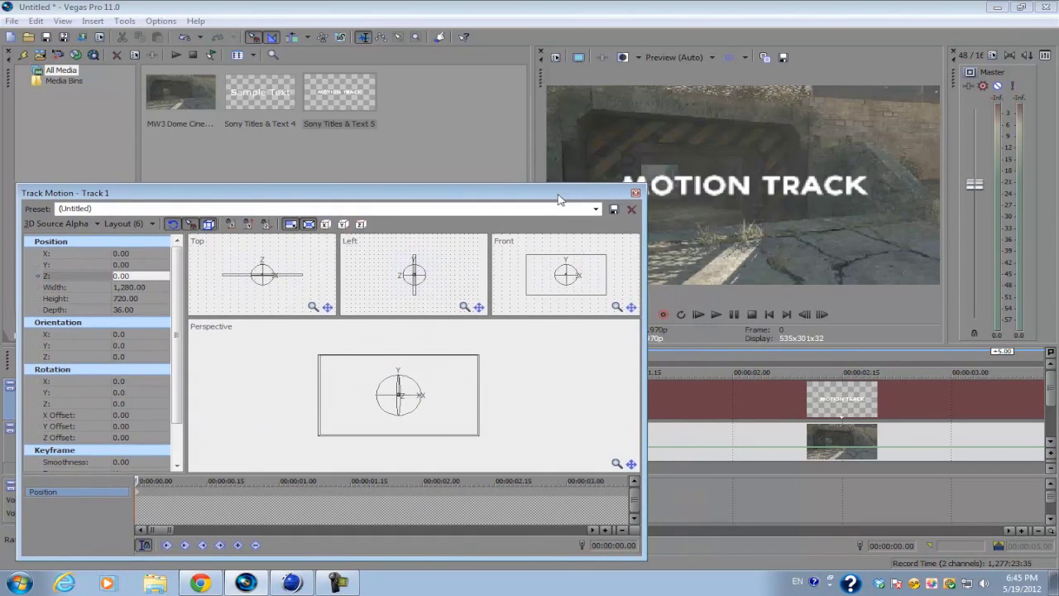
# Examine the X, Y and Z fields of the title track's Rotation and Orientation settings
pyautogui.click(52, 385)
pyautogui.click(50, 393)
pyautogui.click(55, 402)
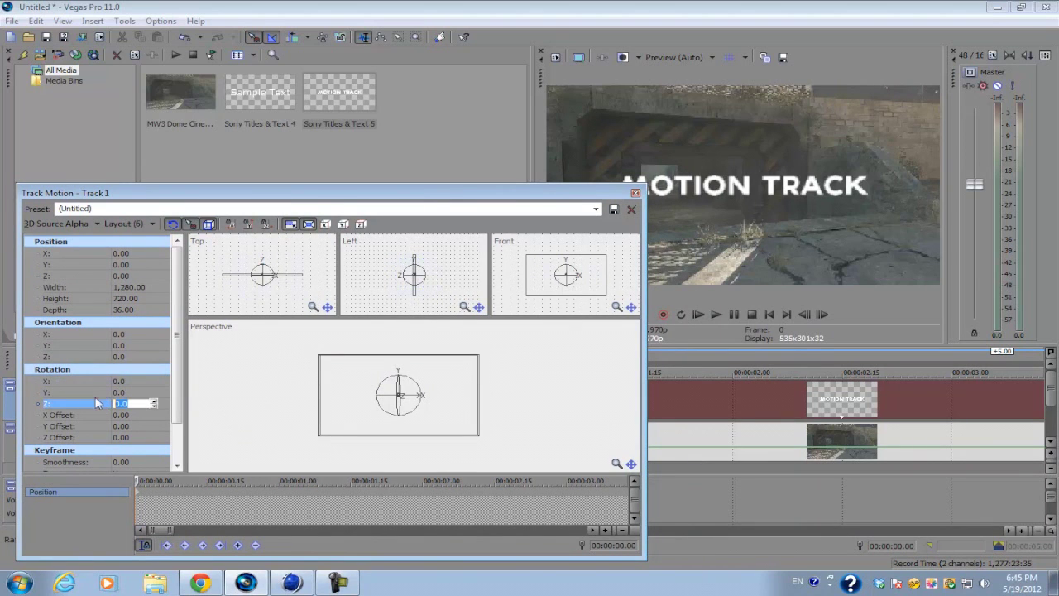
pyautogui.click(71, 321)
pyautogui.click(75, 333)
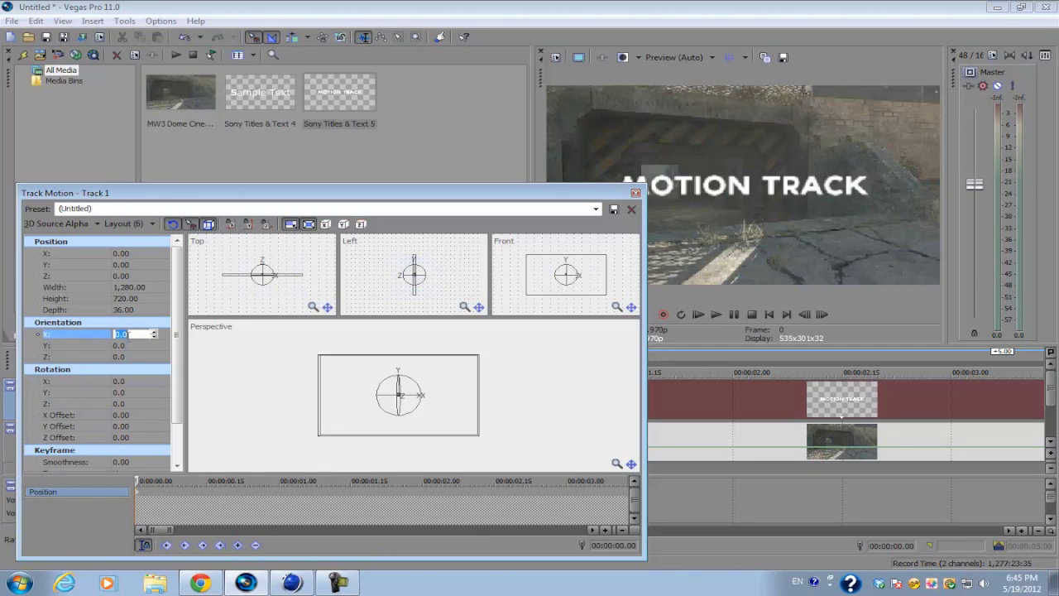
pyautogui.click(47, 369)
pyautogui.click(62, 329)
pyautogui.click(59, 370)
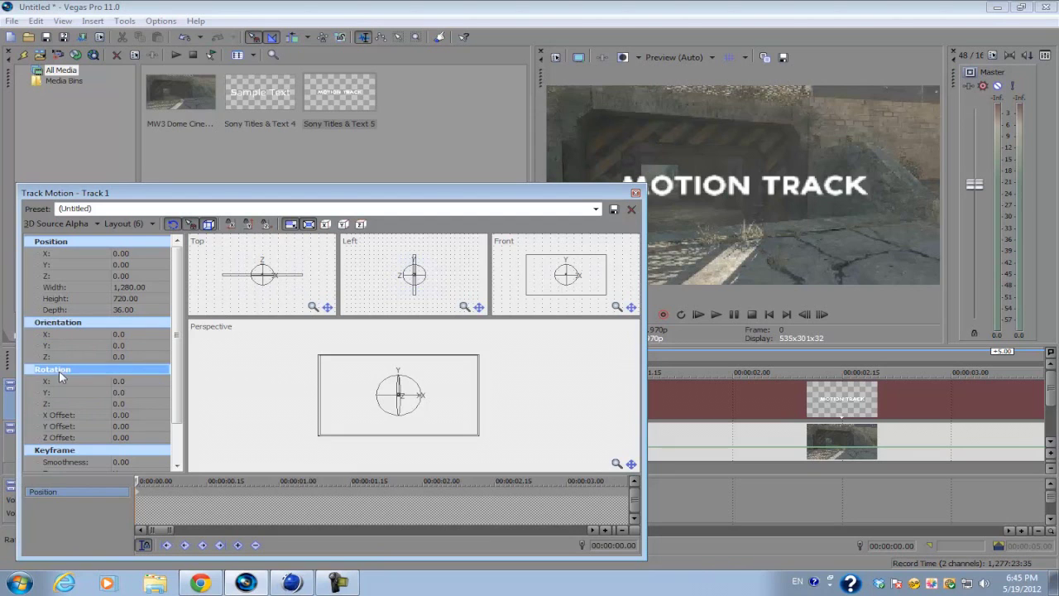
# Try rotation values of 20 on the X, Y and Z axes of the title track
pyautogui.click(126, 380)
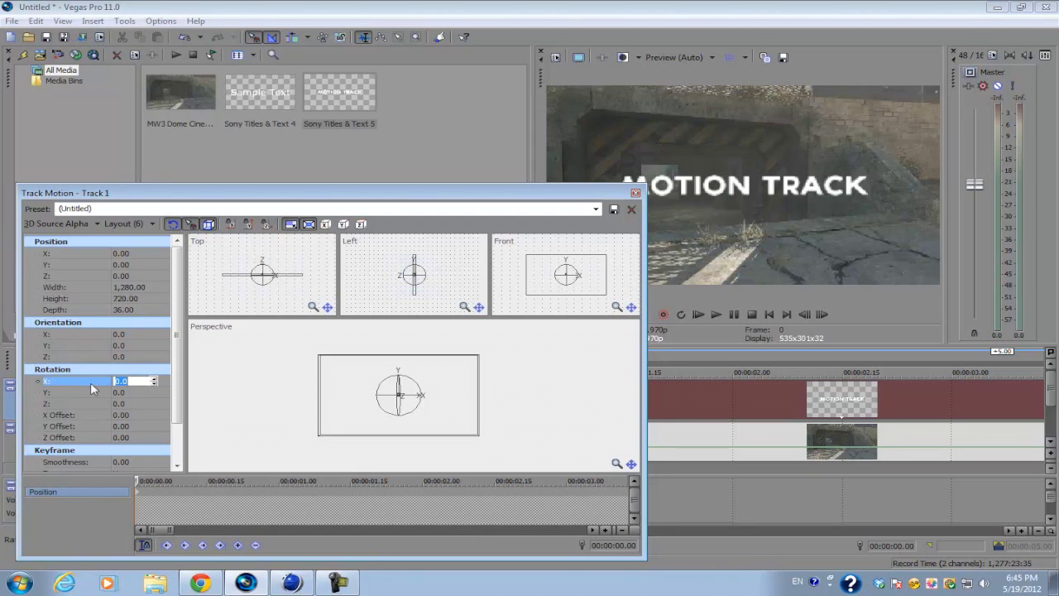
pyautogui.write('20')
pyautogui.press('Return')
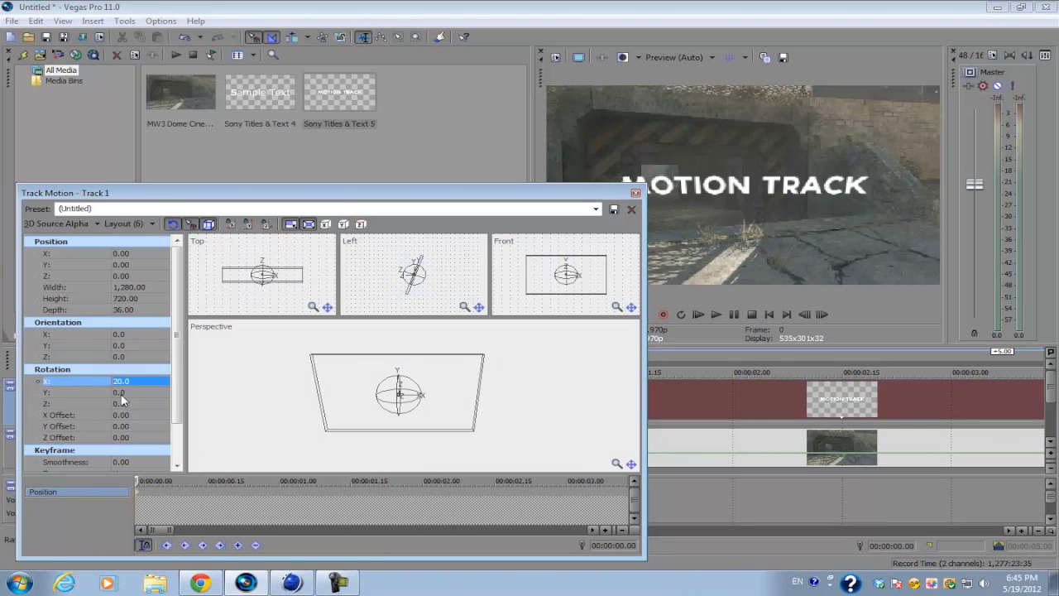
pyautogui.click(121, 394)
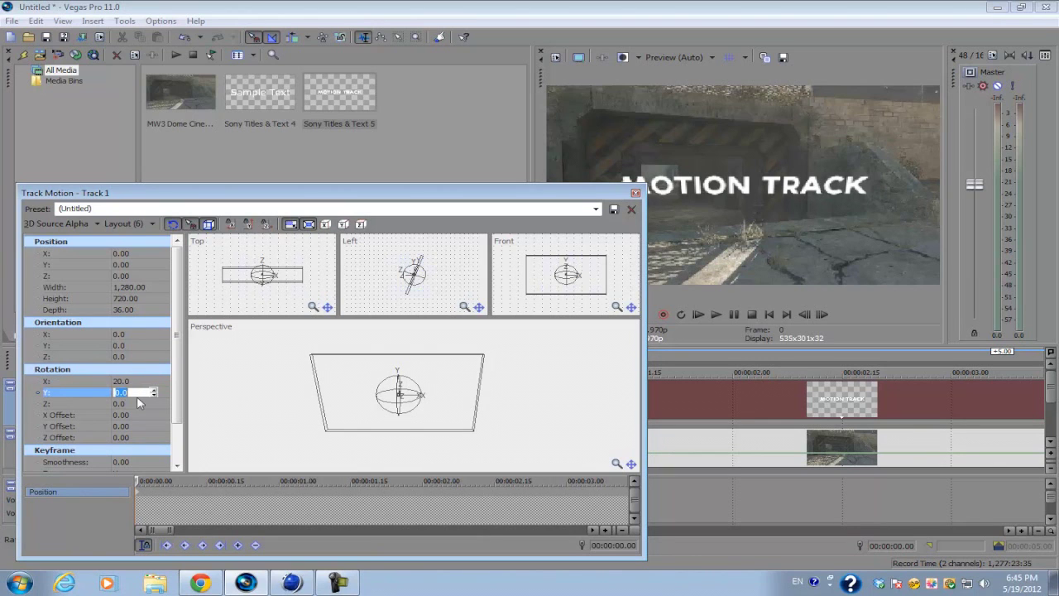
pyautogui.write('20')
pyautogui.press('Return')
pyautogui.click(123, 404)
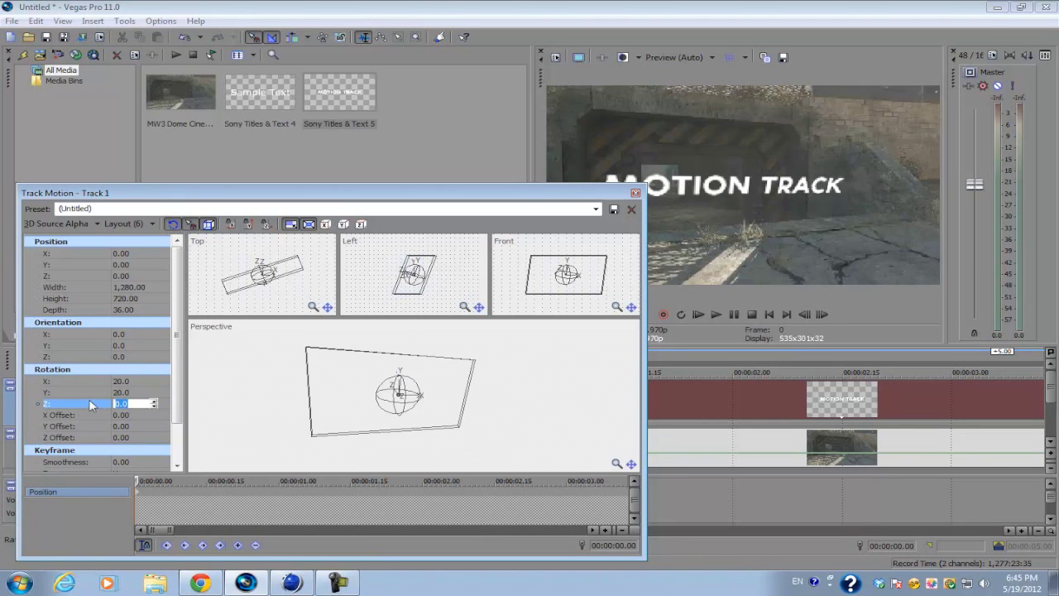
pyautogui.write('20')
pyautogui.press('Return')
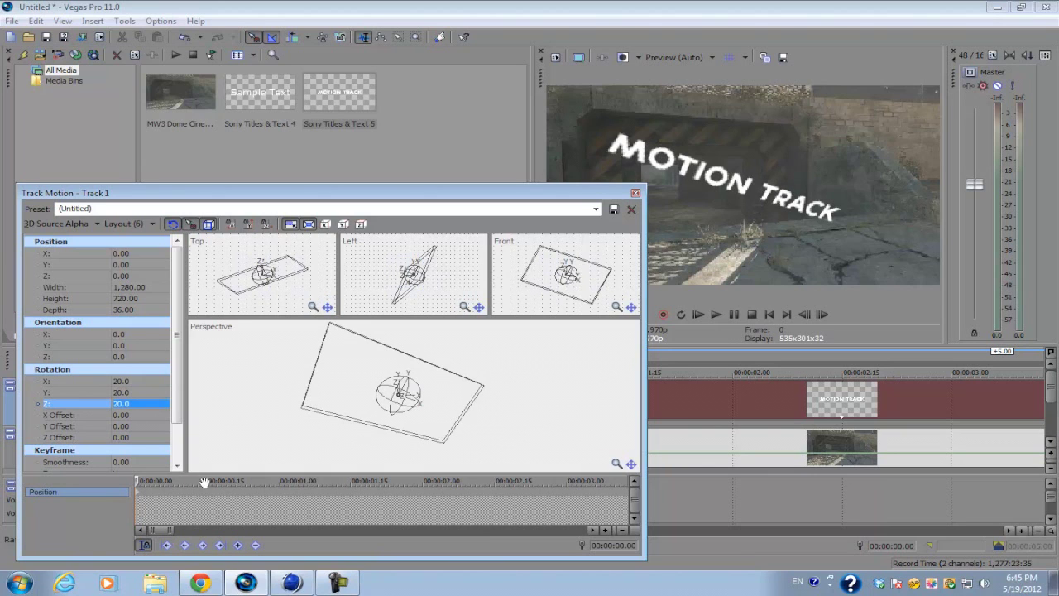
# Check the XYZ axes diagram in Chrome, return to Vegas Pro and restore the title track's motion box to its defaults
pyautogui.click(203, 585)
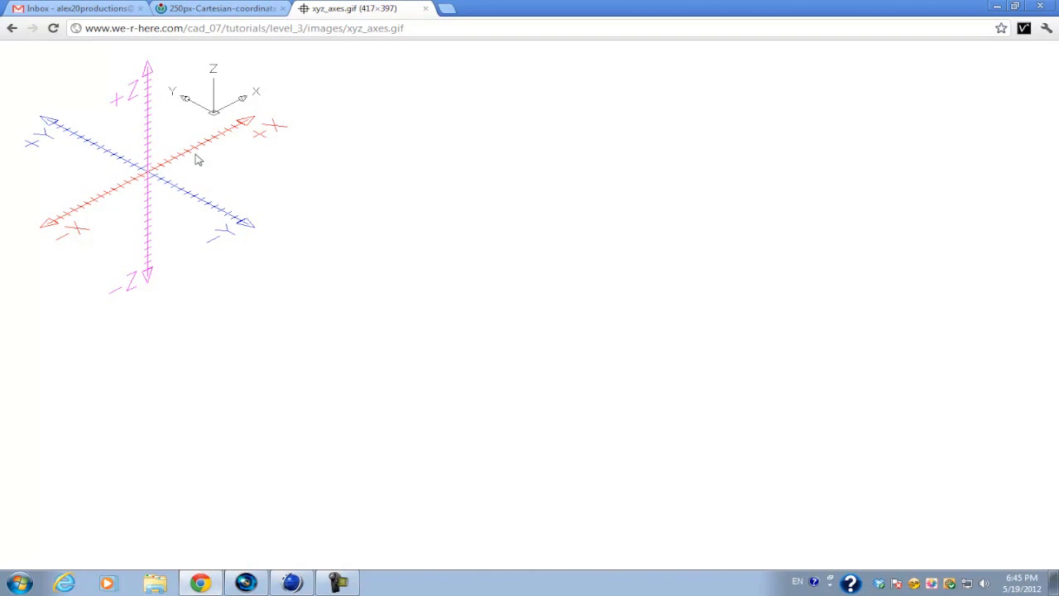
pyautogui.click(246, 584)
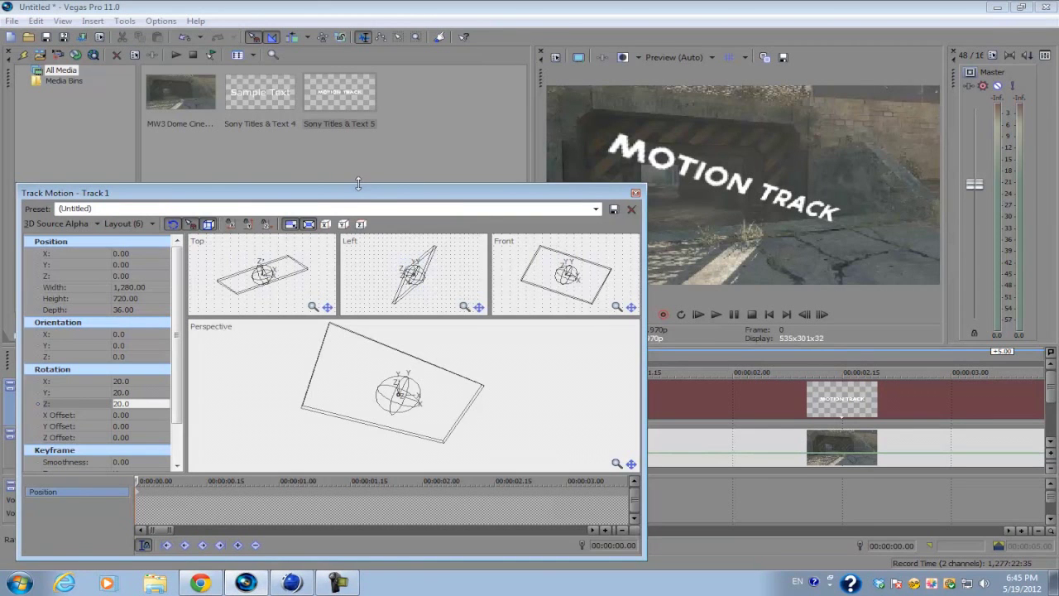
pyautogui.moveTo(364, 193); pyautogui.dragTo(387, 172)
pyautogui.rightClick(357, 385)
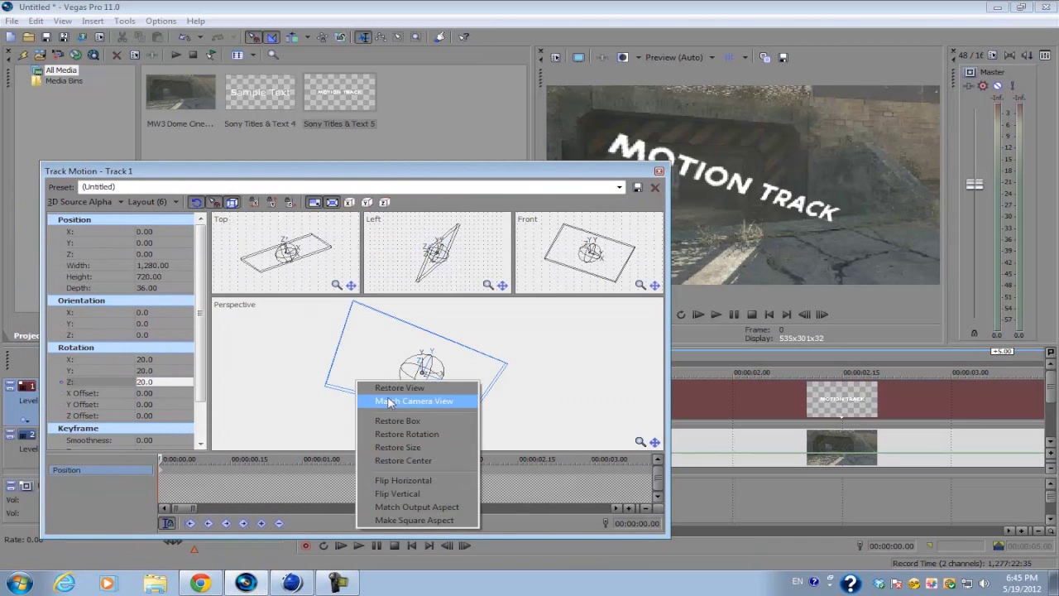
pyautogui.click(388, 421)
pyautogui.moveTo(530, 153); pyautogui.dragTo(597, 316)
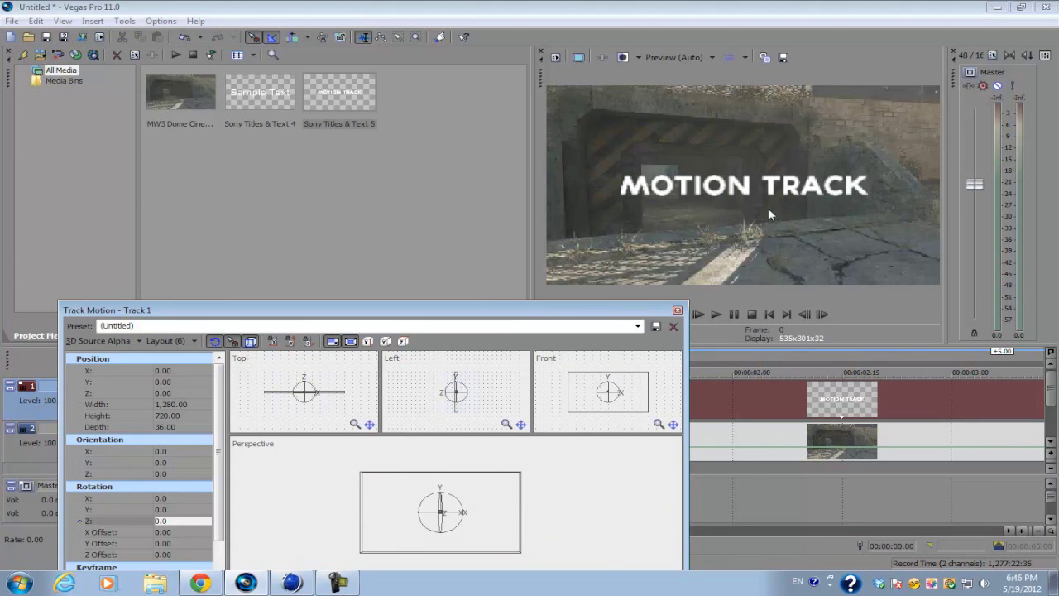
# Scale the title's motion box down to about 955 by 537 in the Perspective view
pyautogui.moveTo(616, 315); pyautogui.dragTo(613, 168)
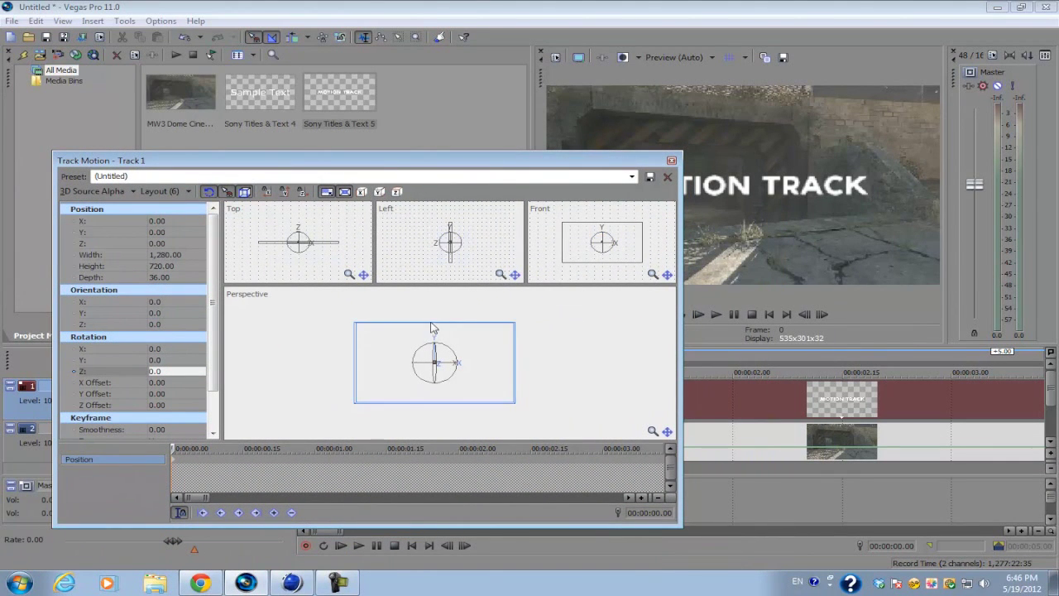
pyautogui.moveTo(627, 162); pyautogui.dragTo(547, 248)
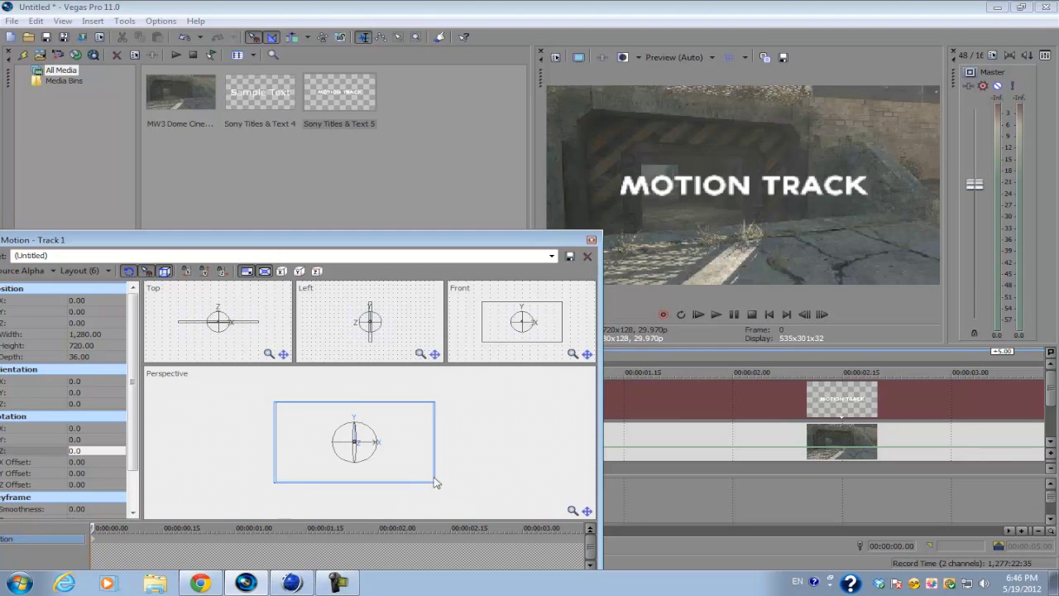
pyautogui.moveTo(433, 402); pyautogui.dragTo(414, 411)
pyautogui.moveTo(451, 242); pyautogui.dragTo(373, 162)
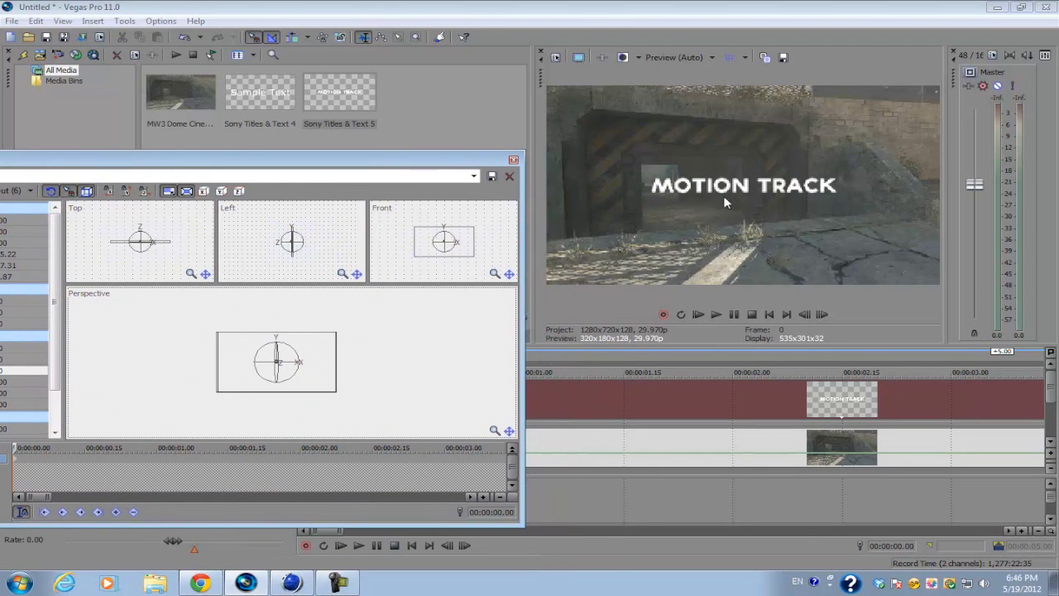
# Move the title down and slightly left in the Perspective view, to about X -59 and Y -125
pyautogui.moveTo(406, 157); pyautogui.dragTo(570, 252)
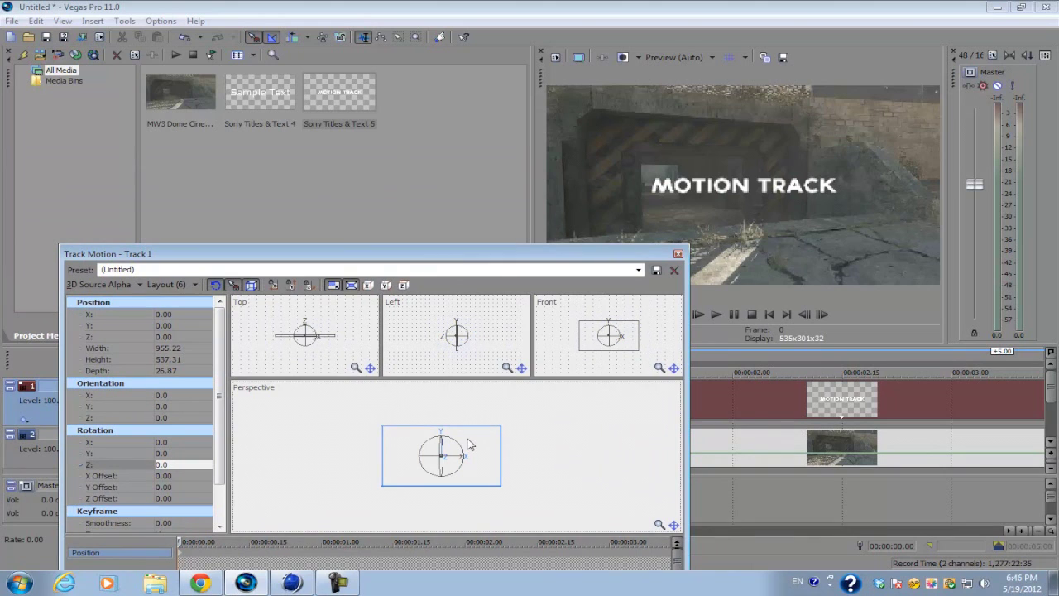
pyautogui.moveTo(486, 441); pyautogui.dragTo(477, 454)
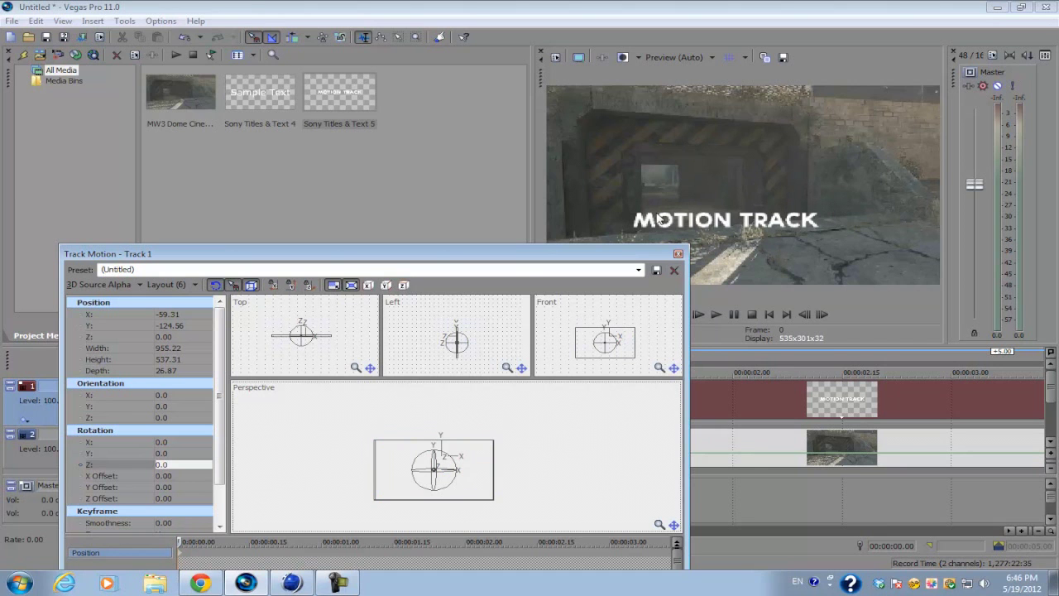
pyautogui.moveTo(407, 260); pyautogui.dragTo(341, 184)
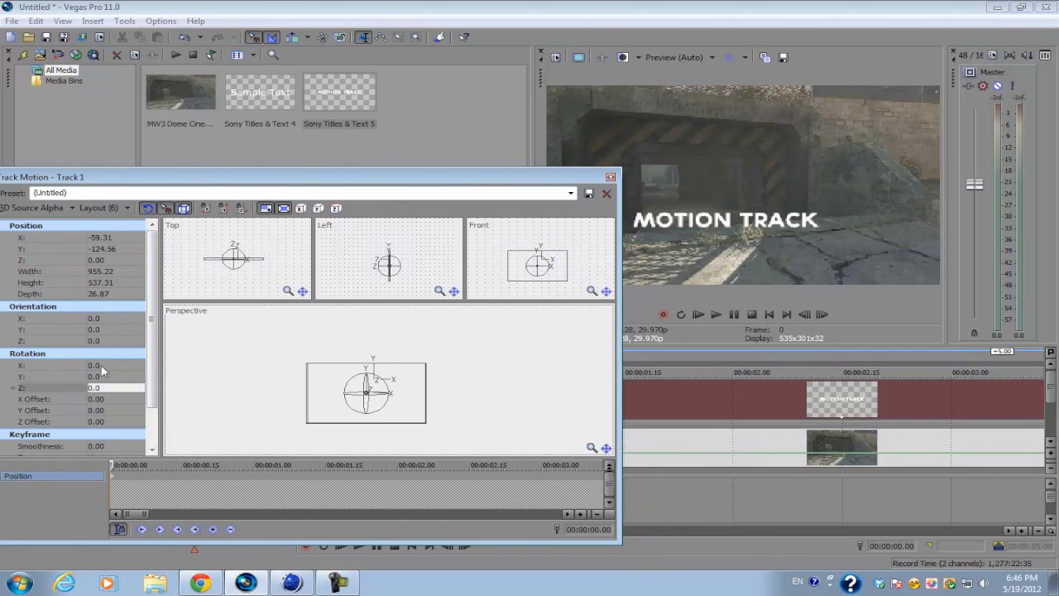
# Try an X rotation of 20 on the title track and reset it to 0
pyautogui.click(21, 366)
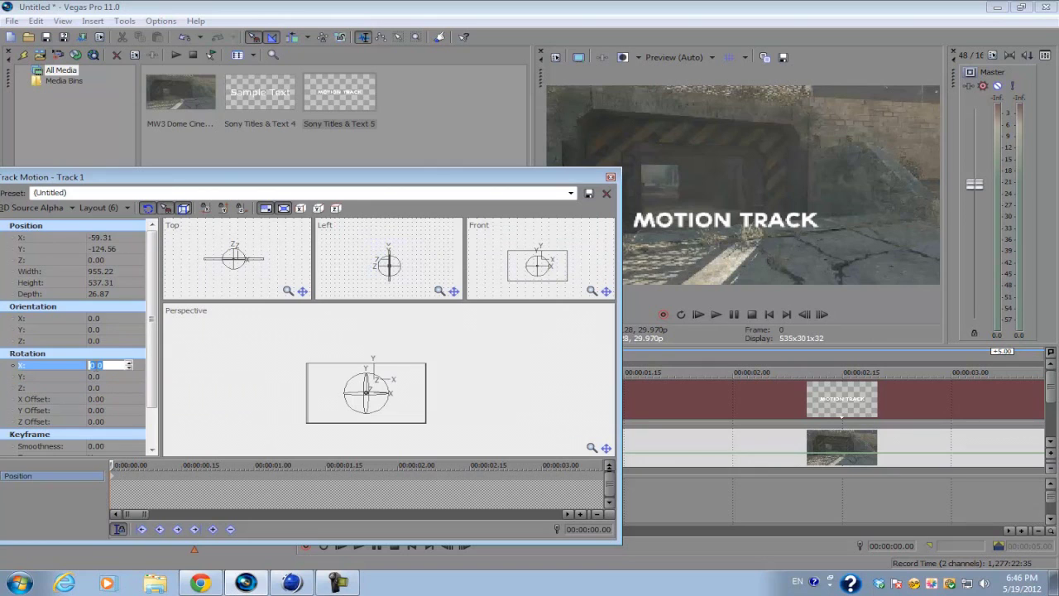
pyautogui.press('Return')
pyautogui.write('0')
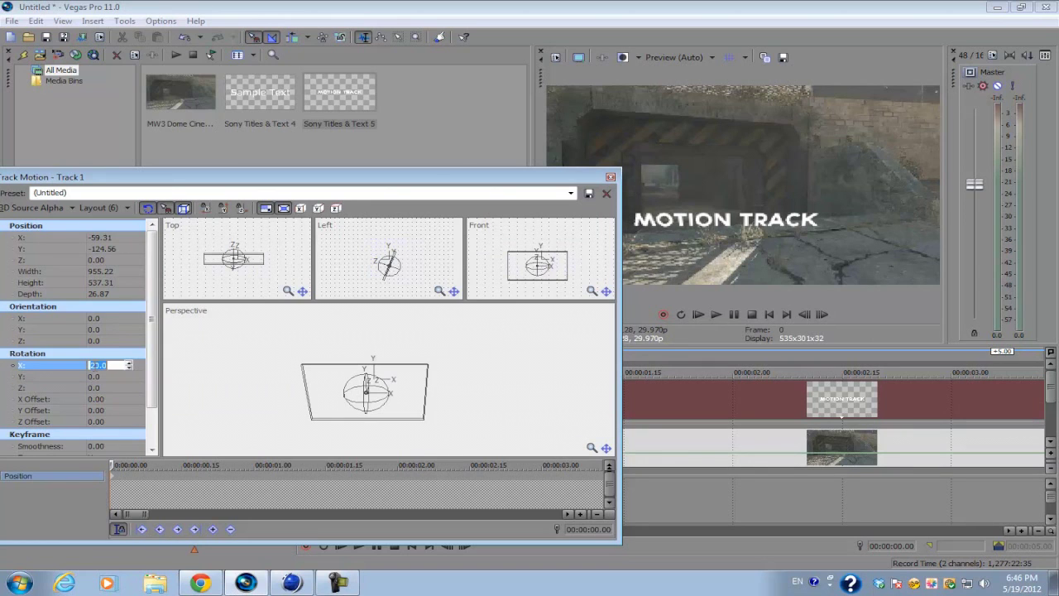
pyautogui.press('Return')
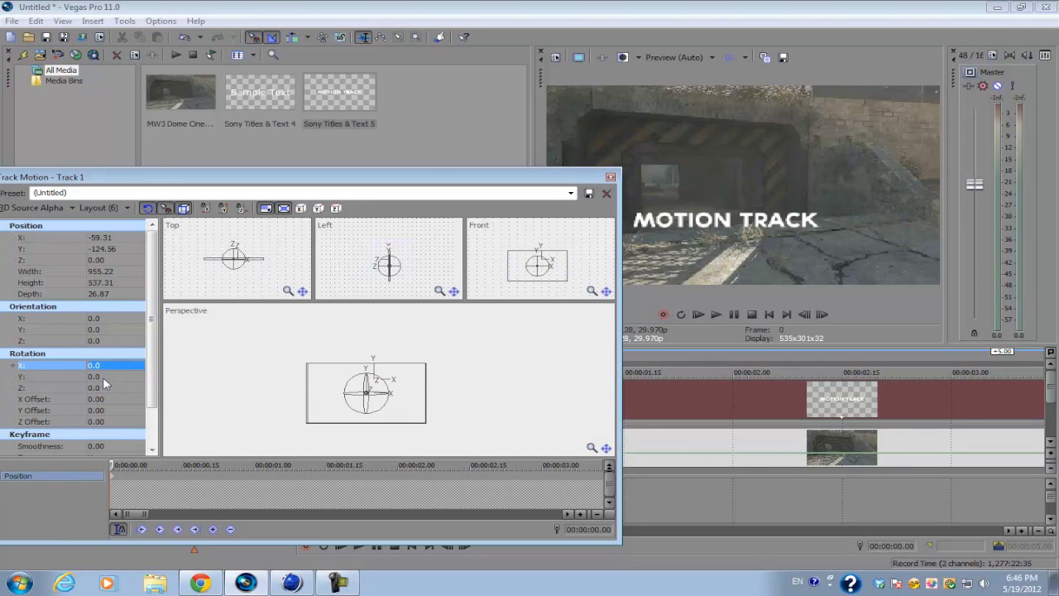
pyautogui.click(98, 364)
pyautogui.write('20')
pyautogui.press('Return')
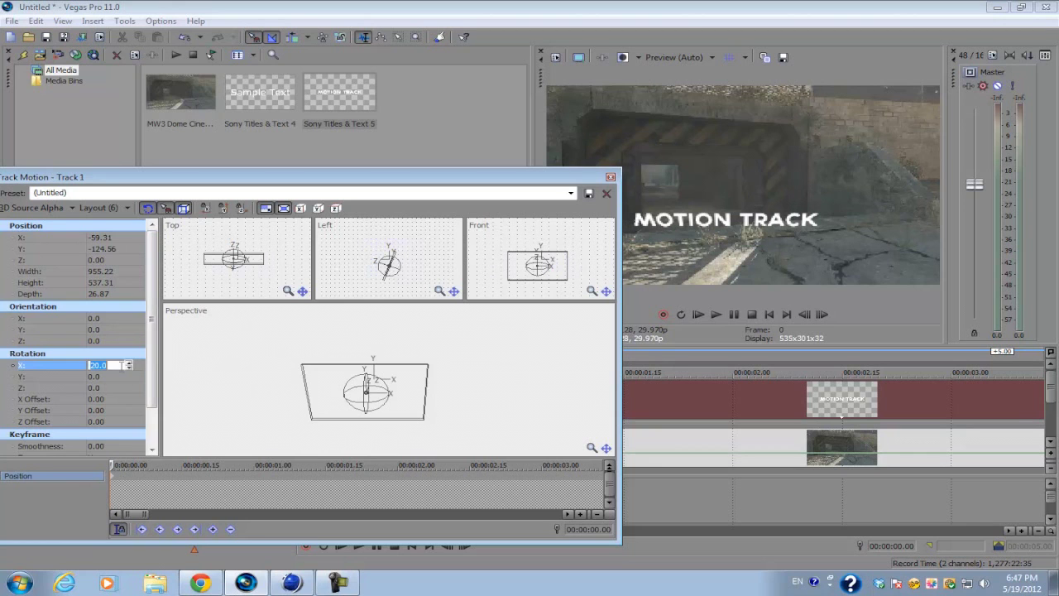
pyautogui.write('0')
pyautogui.press('Return')
pyautogui.moveTo(507, 177); pyautogui.dragTo(385, 271)
pyautogui.click(869, 220)
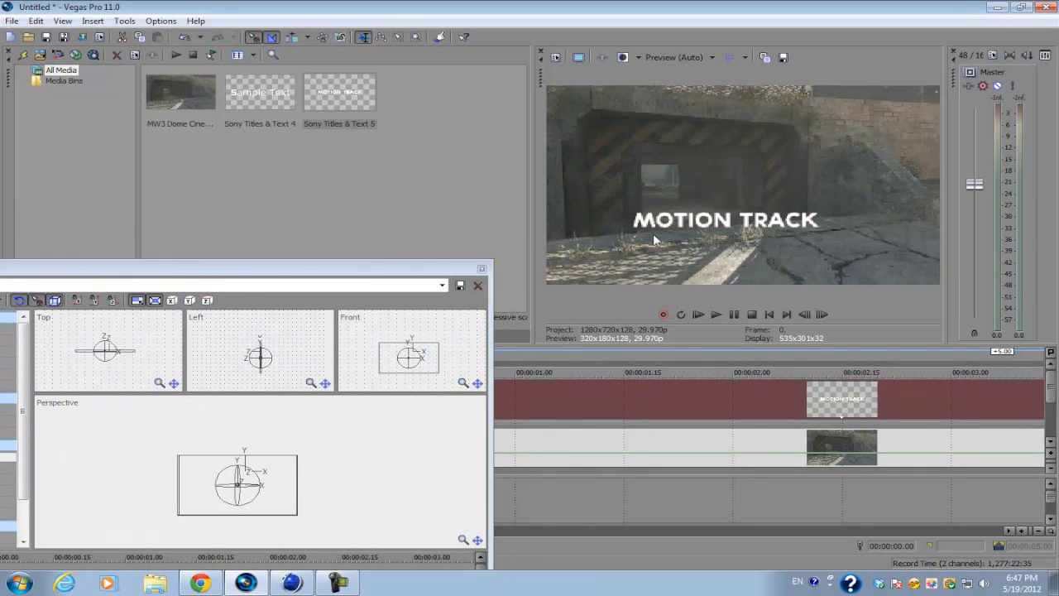
# Set the title track's Y rotation to 20 and uncover the preview to check the text against the wall
pyautogui.moveTo(398, 268); pyautogui.dragTo(545, 158)
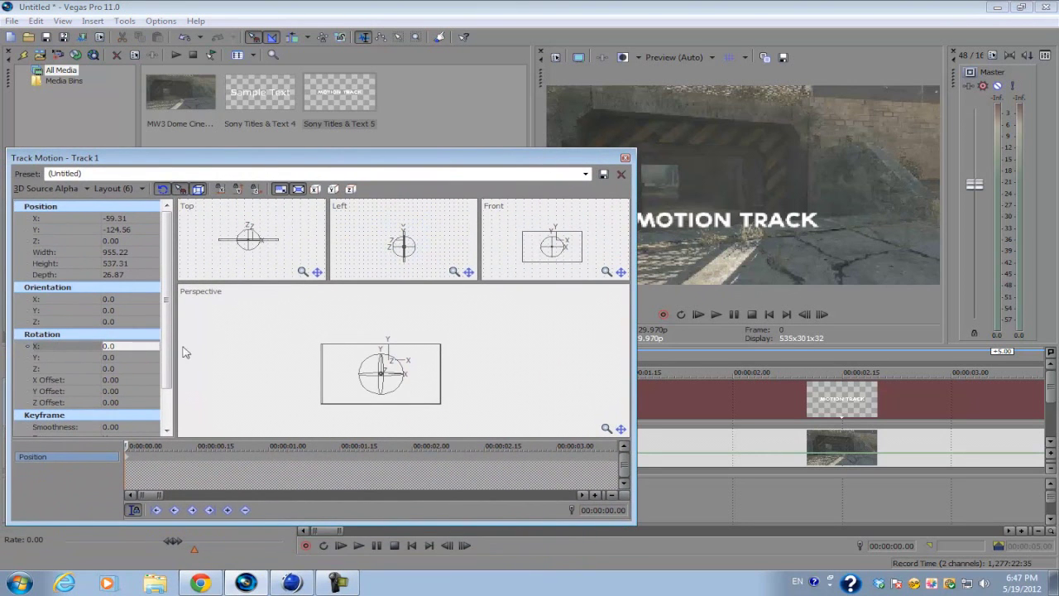
pyautogui.click(116, 356)
pyautogui.moveTo(367, 160); pyautogui.dragTo(221, 361)
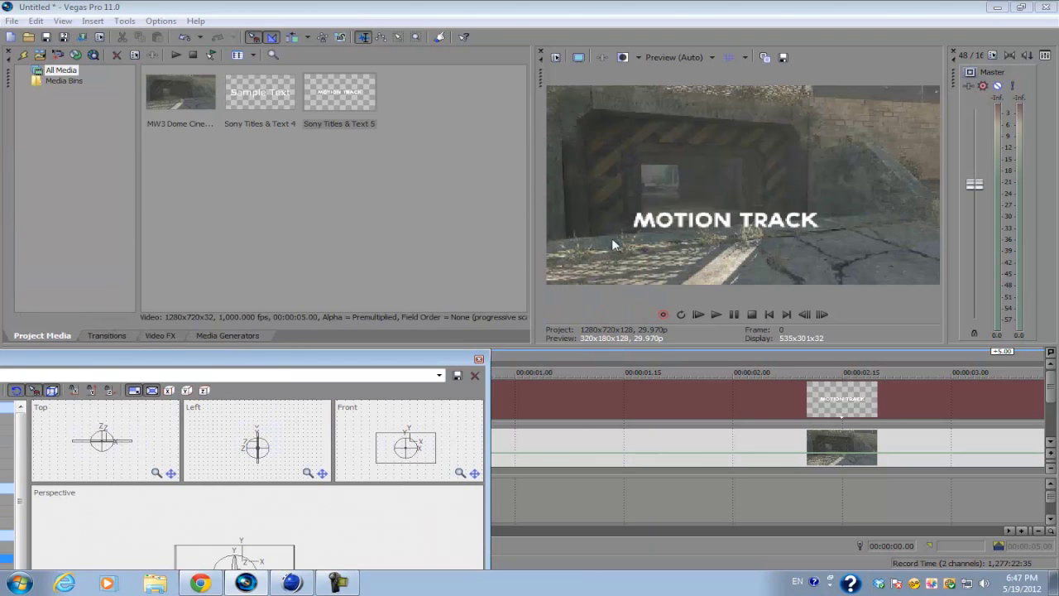
pyautogui.moveTo(417, 358); pyautogui.dragTo(502, 192)
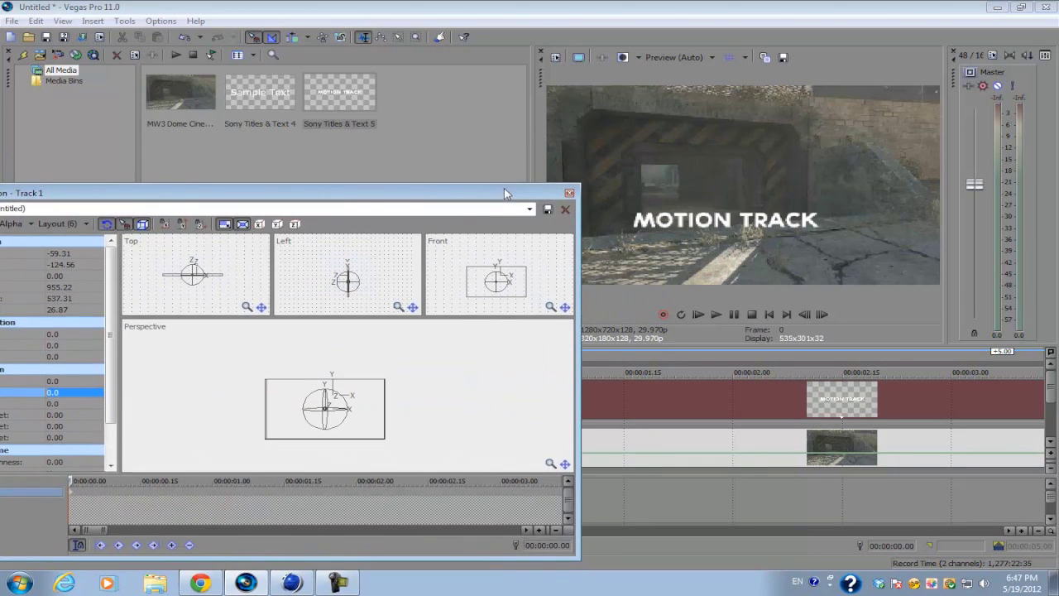
pyautogui.moveTo(319, 199); pyautogui.dragTo(407, 197)
pyautogui.doubleClick(142, 394)
pyautogui.write('50')
pyautogui.press('Return')
pyautogui.doubleClick(142, 392)
pyautogui.write('20')
pyautogui.press('Return')
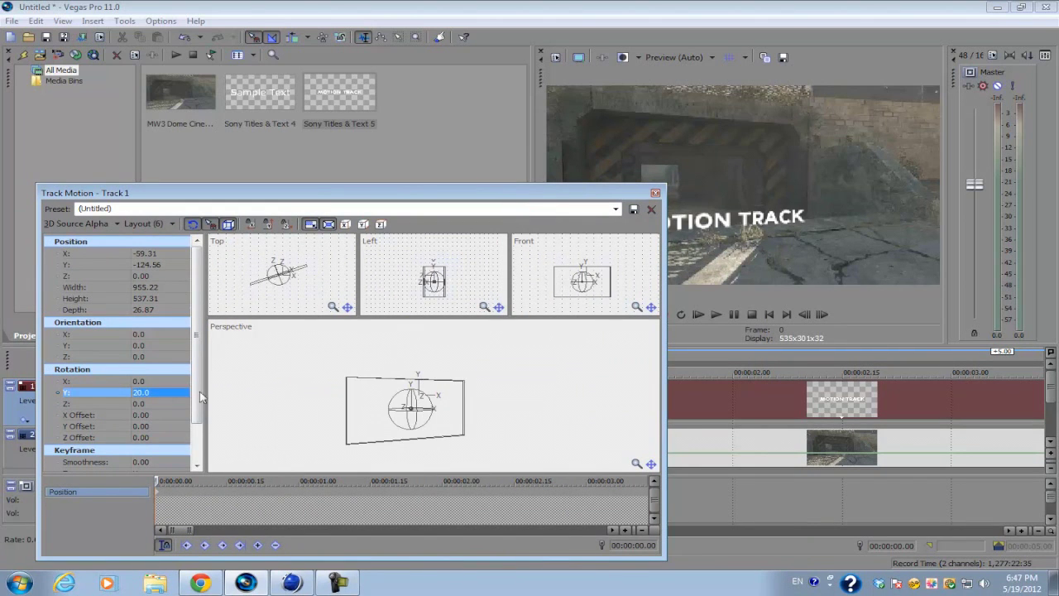
pyautogui.moveTo(414, 192); pyautogui.dragTo(328, 210)
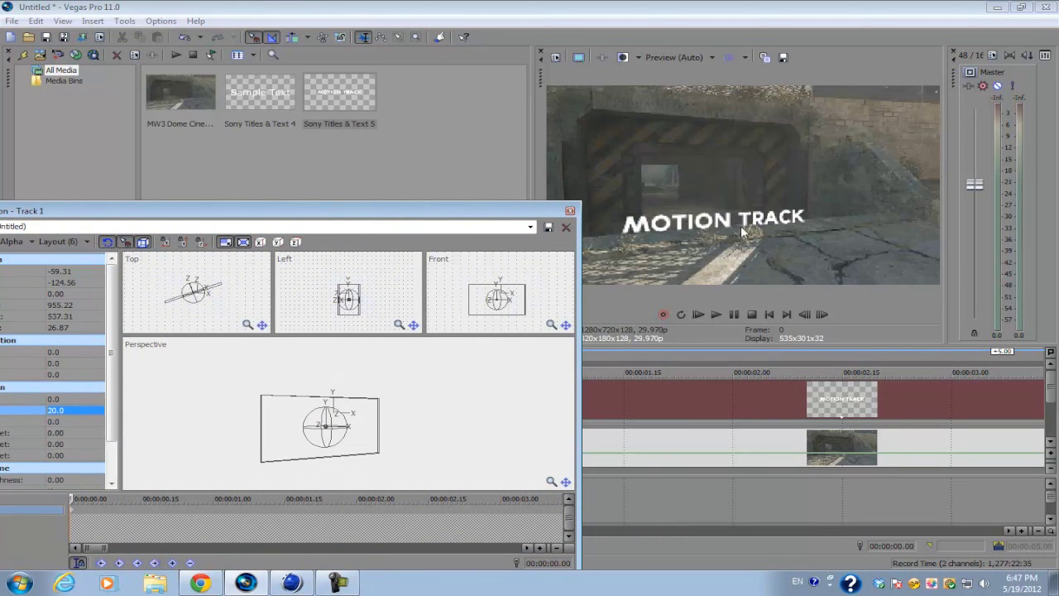
pyautogui.click(839, 224)
pyautogui.moveTo(517, 213); pyautogui.dragTo(424, 240)
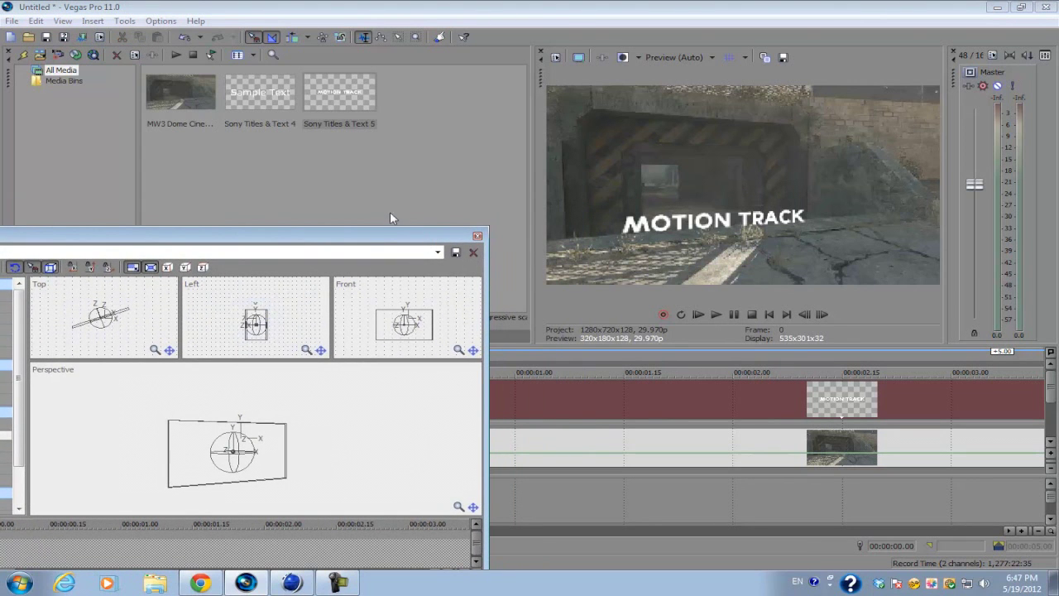
# Try a Z rotation of 2 on the title track and reset it to 0
pyautogui.moveTo(377, 240); pyautogui.dragTo(561, 148)
pyautogui.click(147, 354)
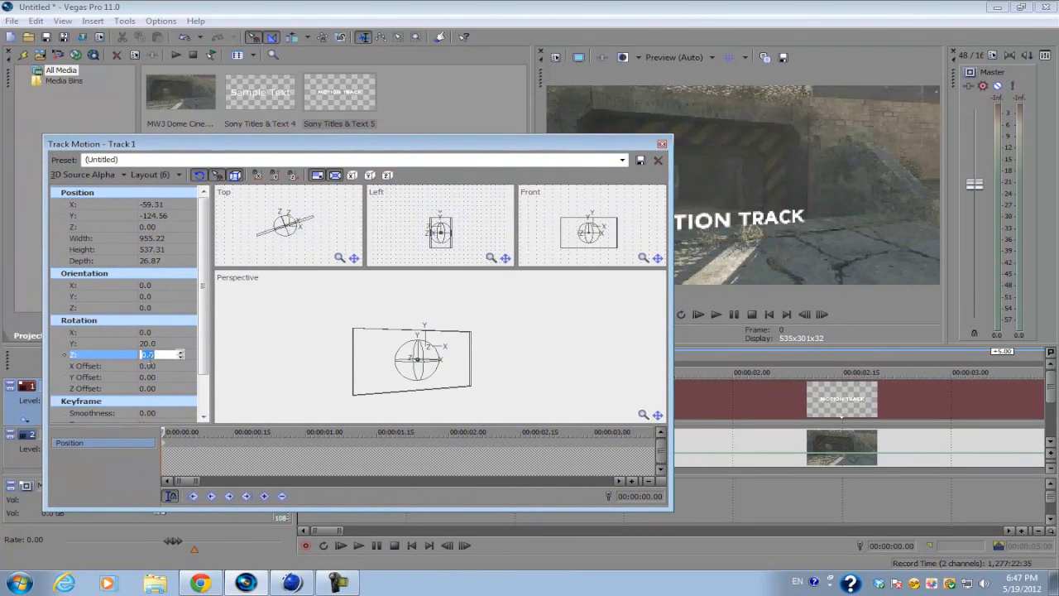
pyautogui.write('2')
pyautogui.press('Return')
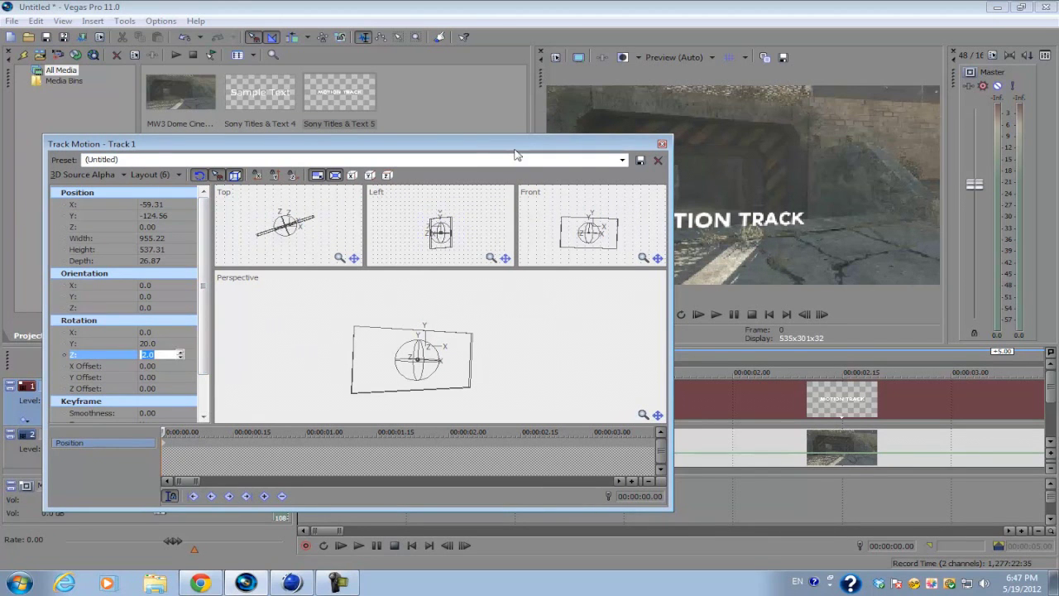
pyautogui.moveTo(506, 148); pyautogui.dragTo(474, 156)
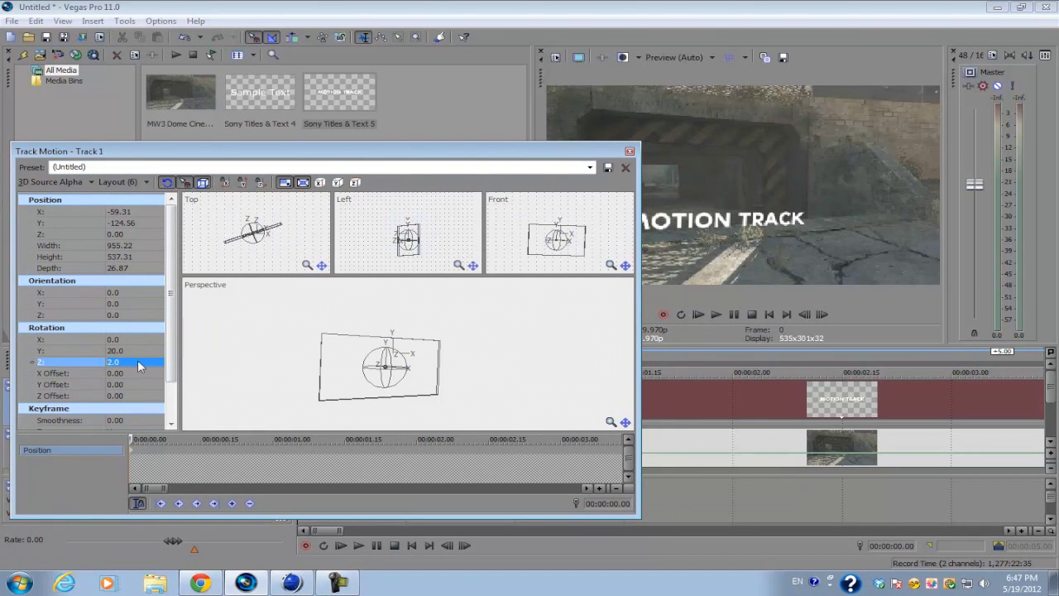
pyautogui.write('0')
pyautogui.press('Return')
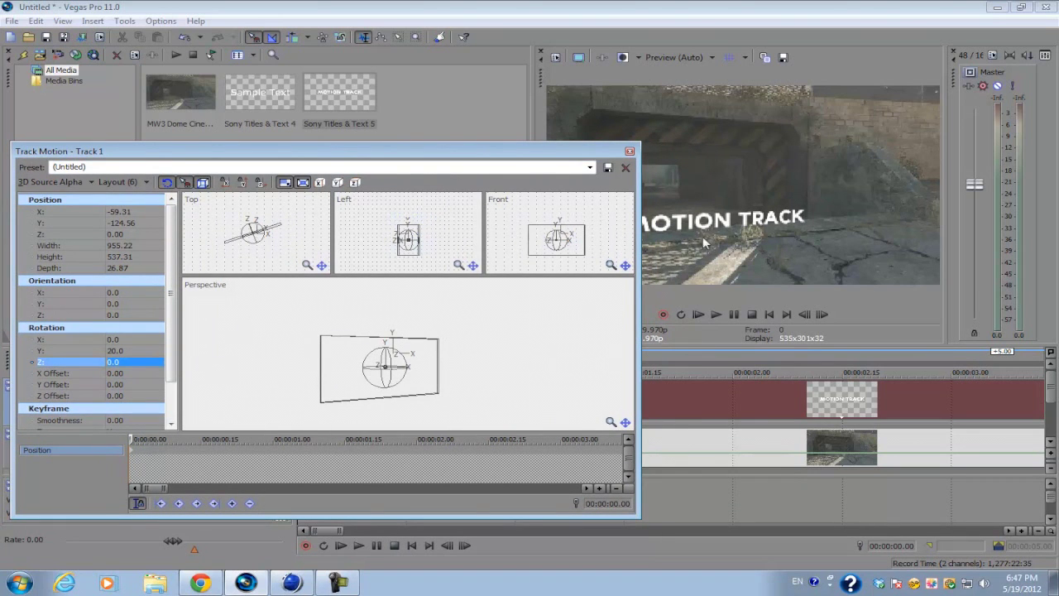
# Close the Track Motion window, set the preview quality to Best (Full) and enlarge the video preview area
pyautogui.click(628, 152)
pyautogui.click(704, 57)
pyautogui.moveTo(695, 115)
pyautogui.click(744, 129)
pyautogui.moveTo(533, 236); pyautogui.dragTo(350, 276)
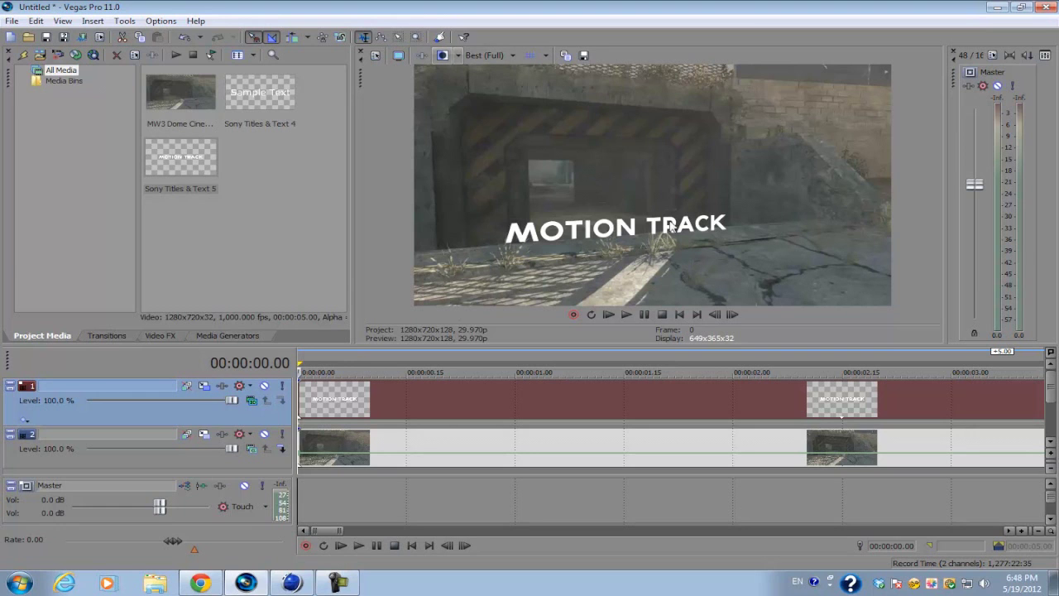
# Set the video preview quality to Preview (Auto) and enlarge the timeline around the title and footage clips
pyautogui.scroll(-4, 519, 411)
pyautogui.scroll(2, 510, 412)
pyautogui.scroll(-2, 511, 412)
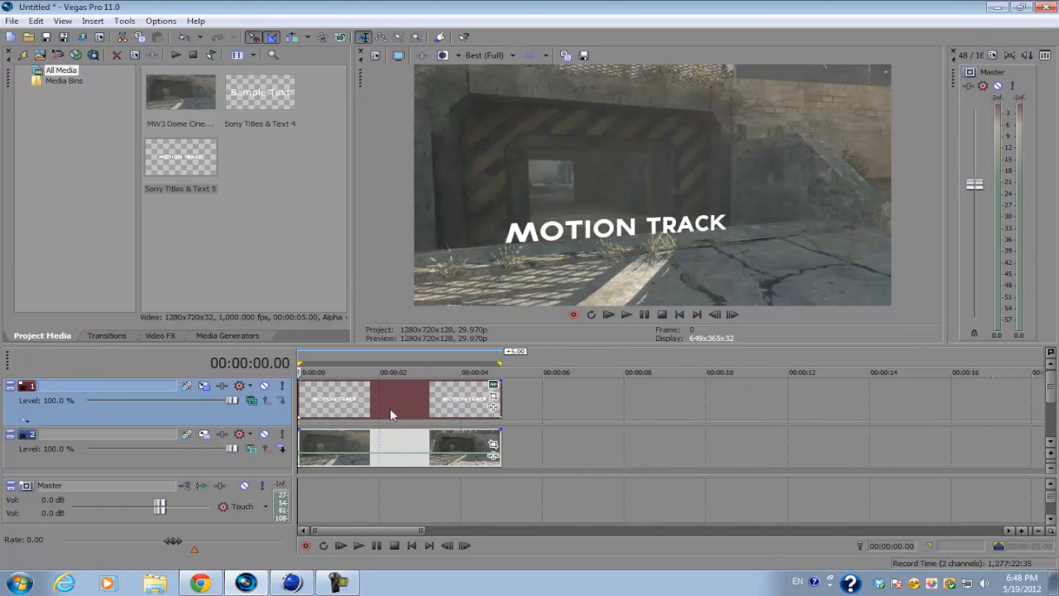
pyautogui.hotkey('ctrl', 'v')
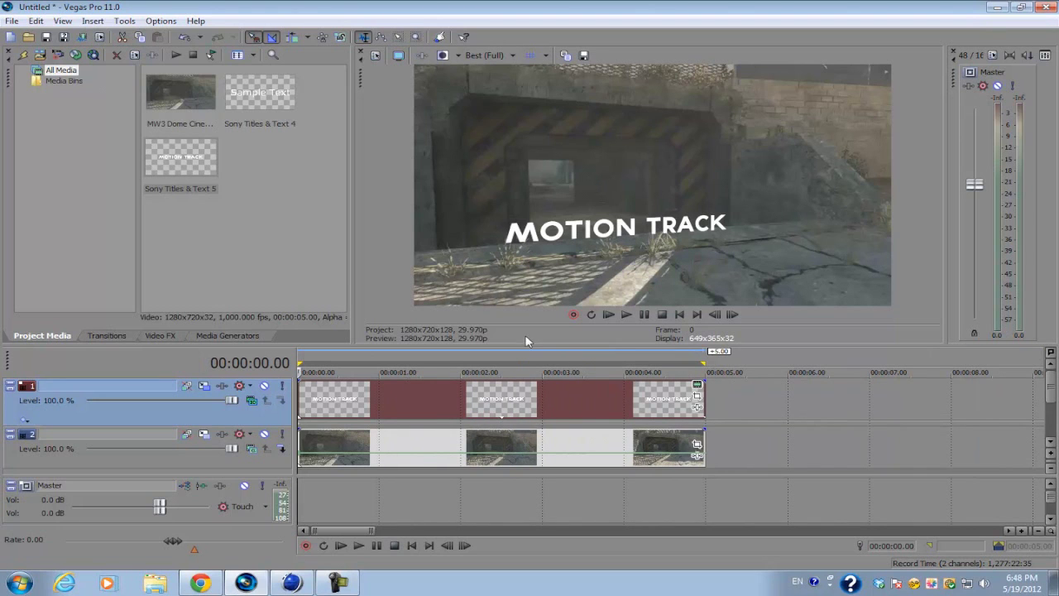
pyautogui.click(512, 55)
pyautogui.moveTo(501, 88)
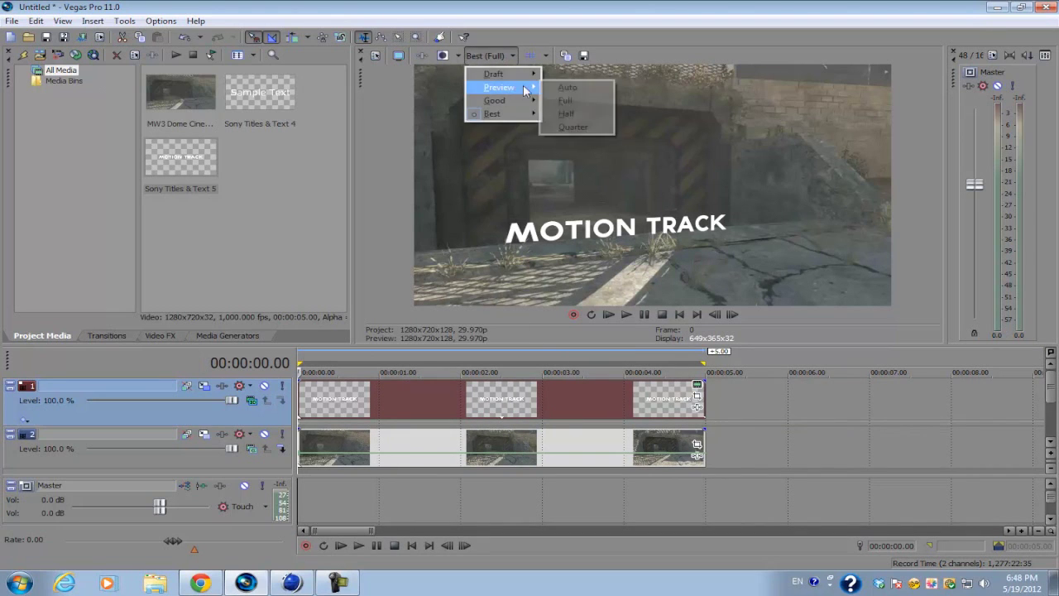
pyautogui.click(584, 88)
pyautogui.scroll(3, 469, 365)
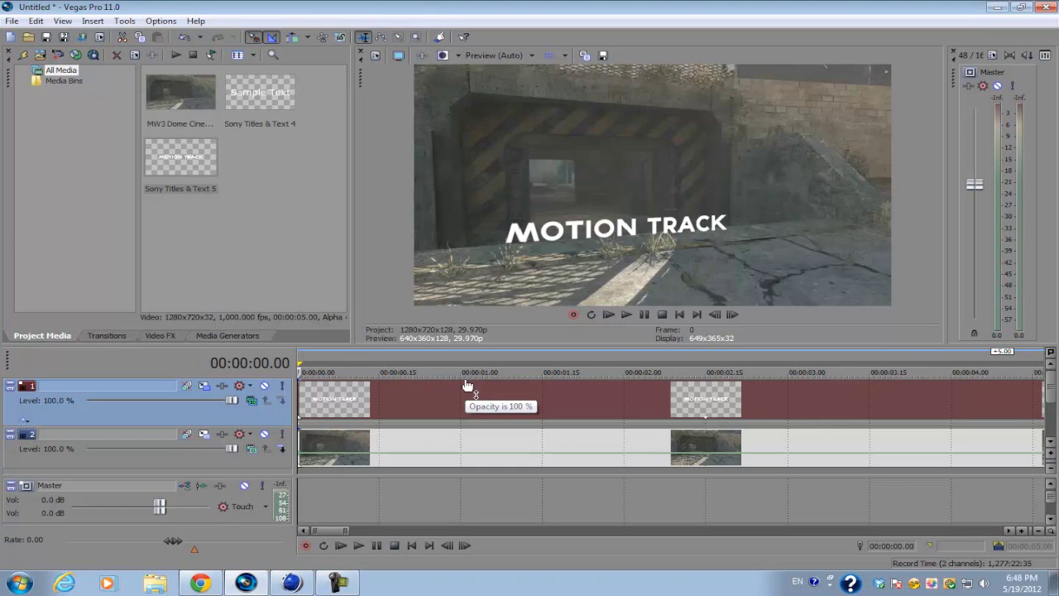
# Open Track Motion for the title track and place the playhead on the clips' final frame at 00:00:04.29
pyautogui.scroll(-3, 409, 390)
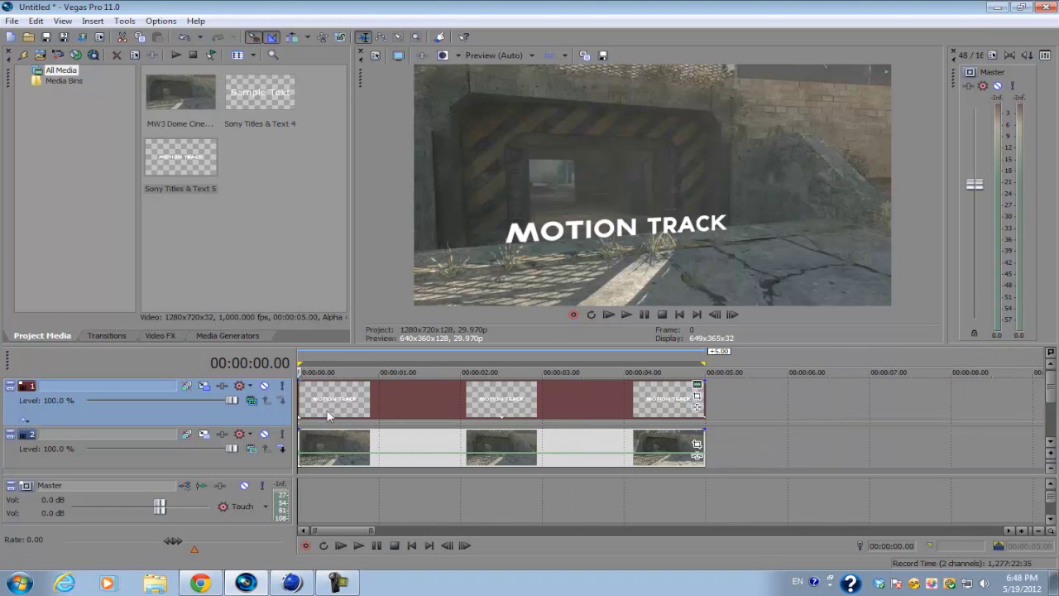
pyautogui.click(203, 386)
pyautogui.click(670, 506)
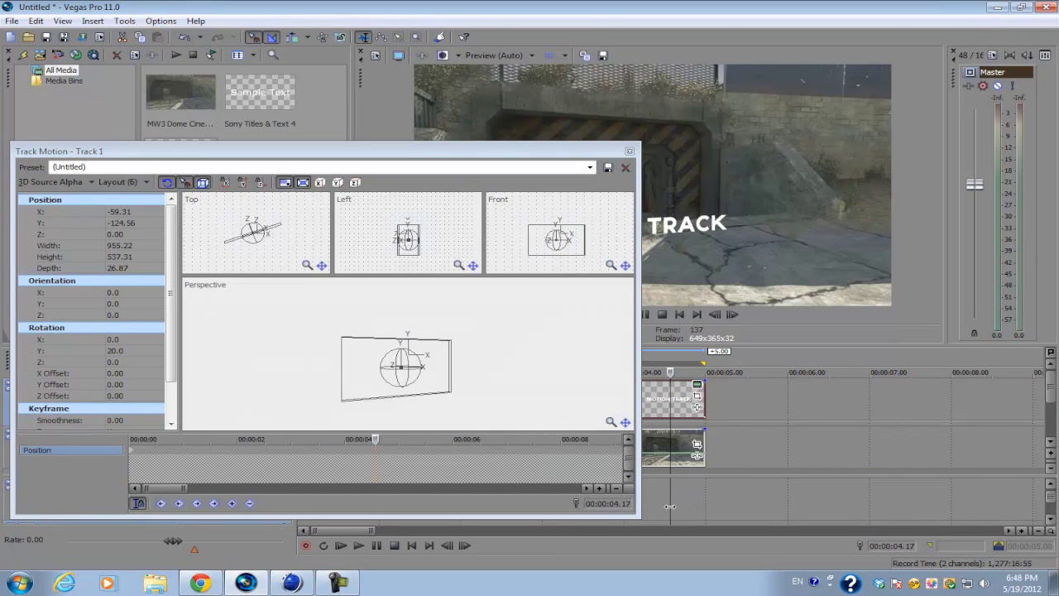
pyautogui.click(687, 503)
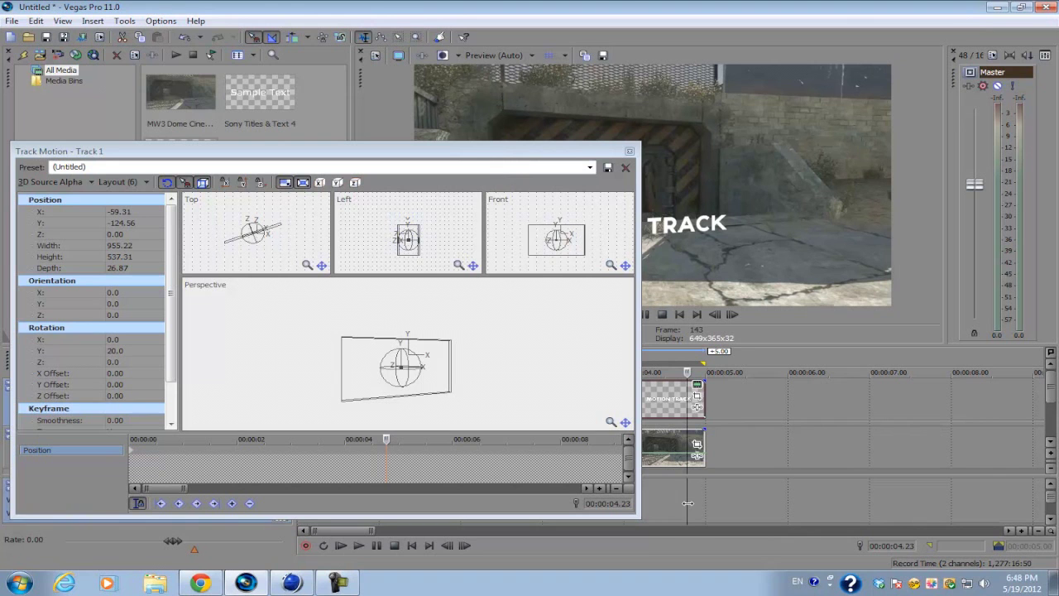
pyautogui.moveTo(586, 156); pyautogui.dragTo(696, 529)
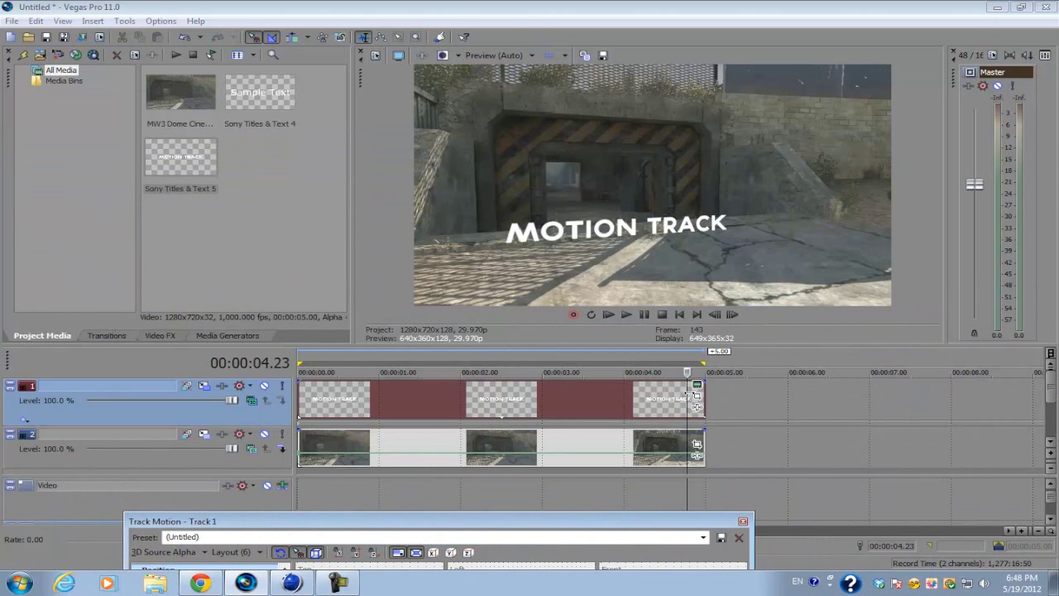
pyautogui.click(697, 401)
pyautogui.scroll(6, 696, 401)
pyautogui.click(837, 401)
pyautogui.click(879, 401)
# Scale the title down to about 630 by 355 at the end frame and uncover the preview to check its size
pyautogui.moveTo(658, 523); pyautogui.dragTo(476, 184)
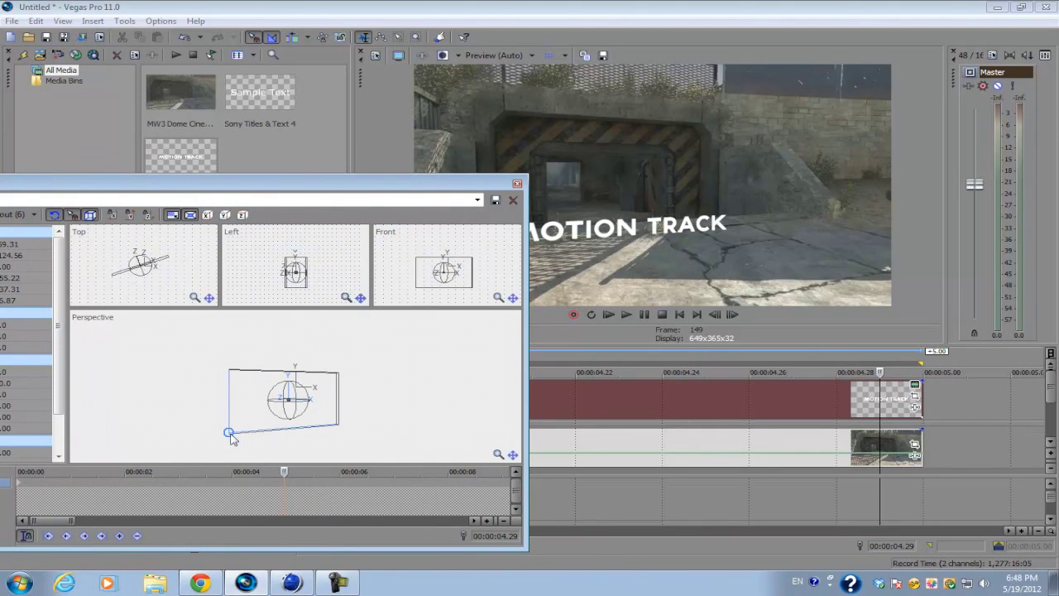
pyautogui.moveTo(230, 434); pyautogui.dragTo(246, 422)
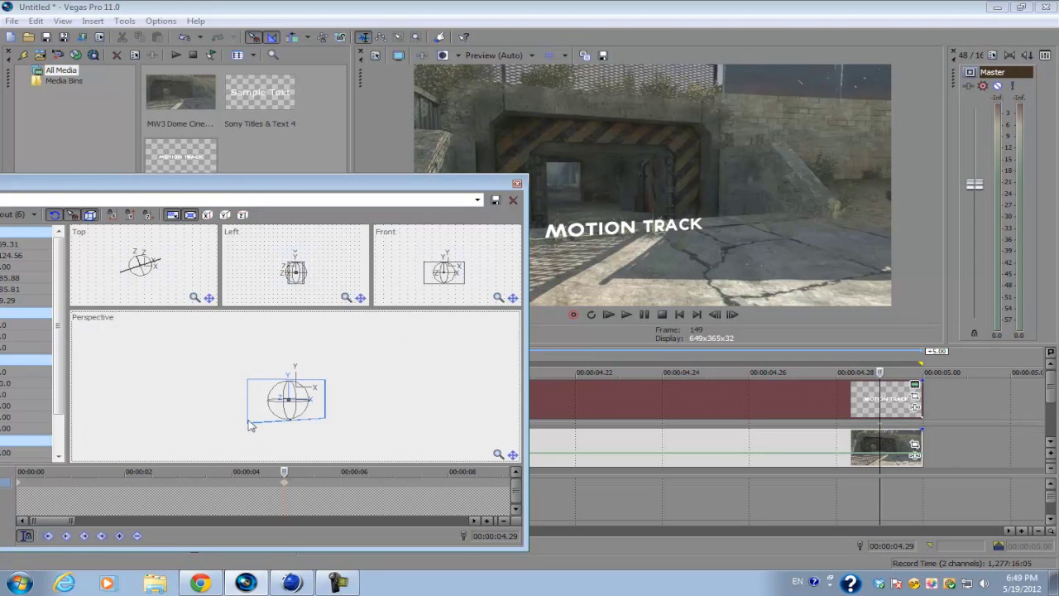
pyautogui.moveTo(246, 425)
pyautogui.mouseDown()
pyautogui.moveTo(255, 420)
pyautogui.moveTo(247, 425)
pyautogui.mouseUp()
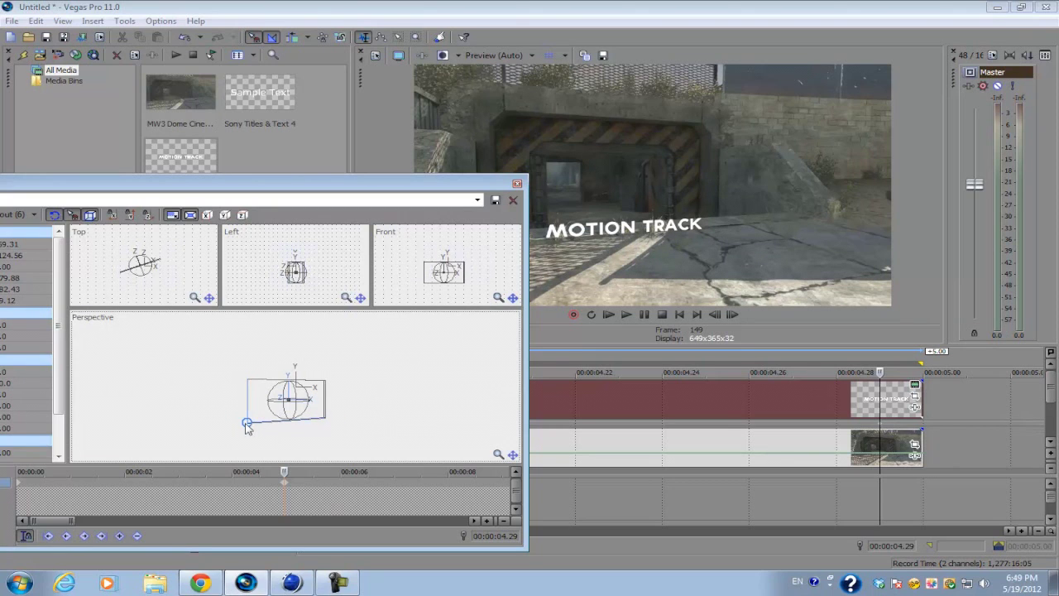
pyautogui.moveTo(246, 425); pyautogui.dragTo(253, 422)
pyautogui.moveTo(394, 183); pyautogui.dragTo(454, 494)
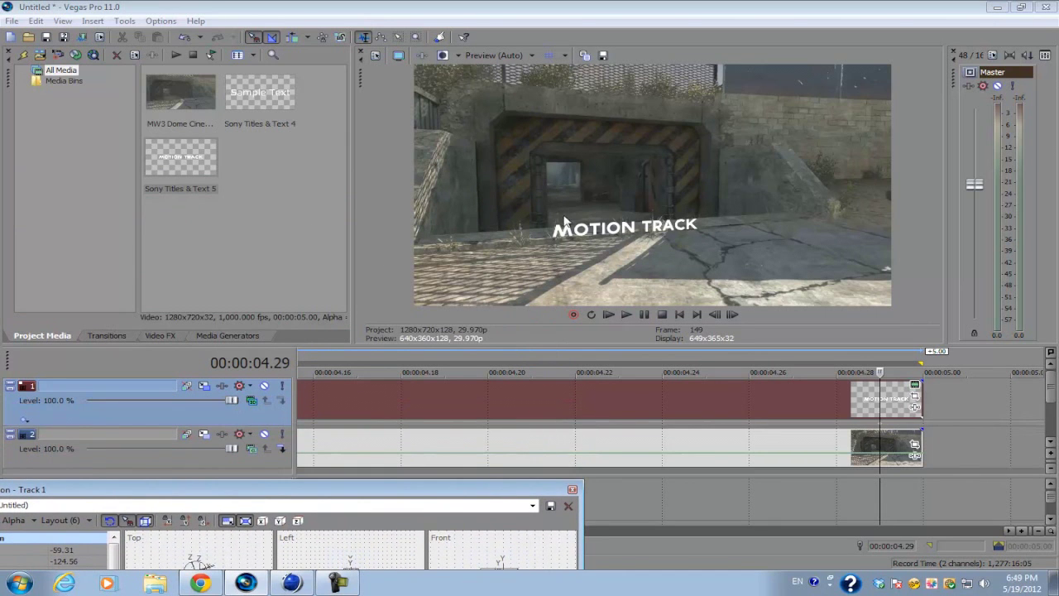
# Try a Y position of -100 for the title, settle on -95 and close the Track Motion window
pyautogui.moveTo(494, 488); pyautogui.dragTo(658, 278)
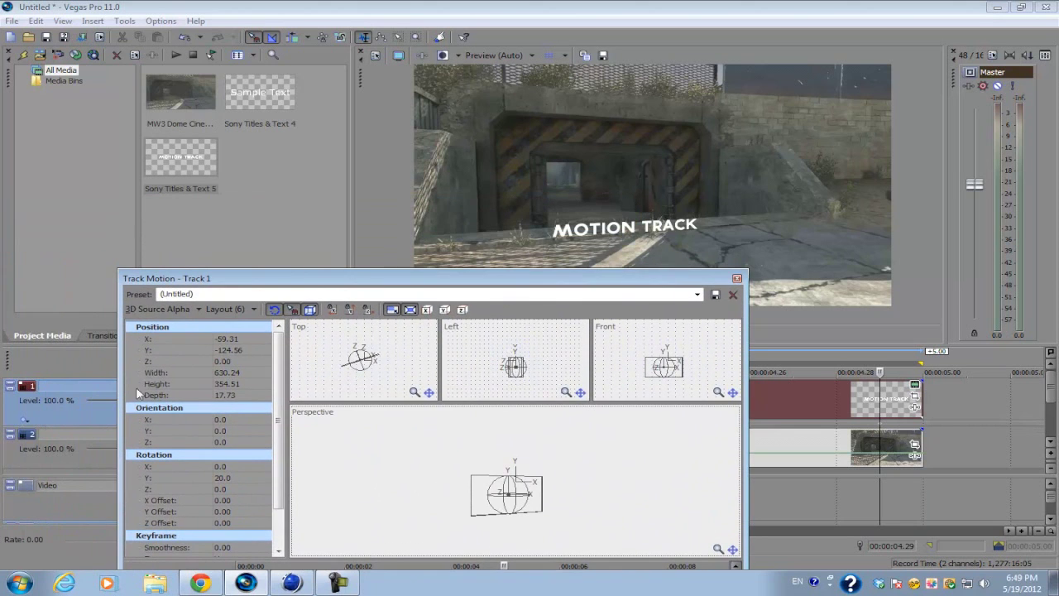
pyautogui.click(227, 351)
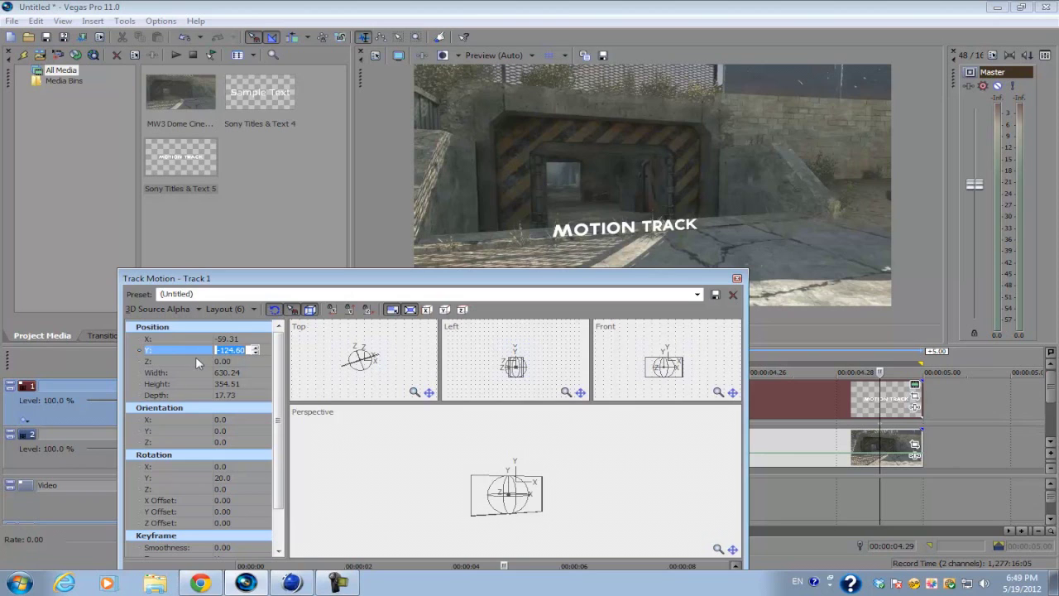
pyautogui.write('-100')
pyautogui.press('Return')
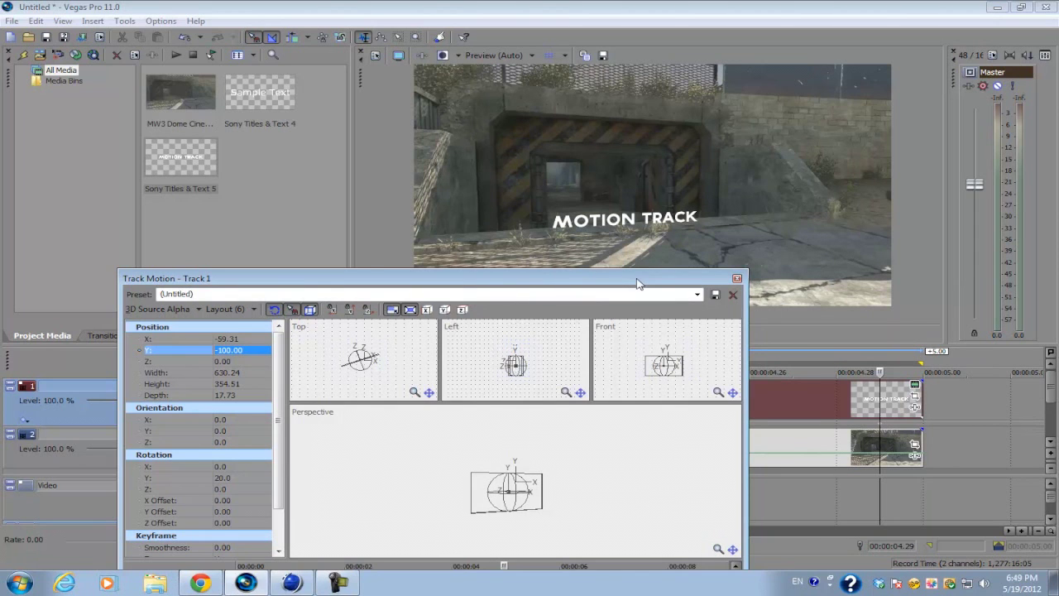
pyautogui.moveTo(637, 284); pyautogui.dragTo(528, 300)
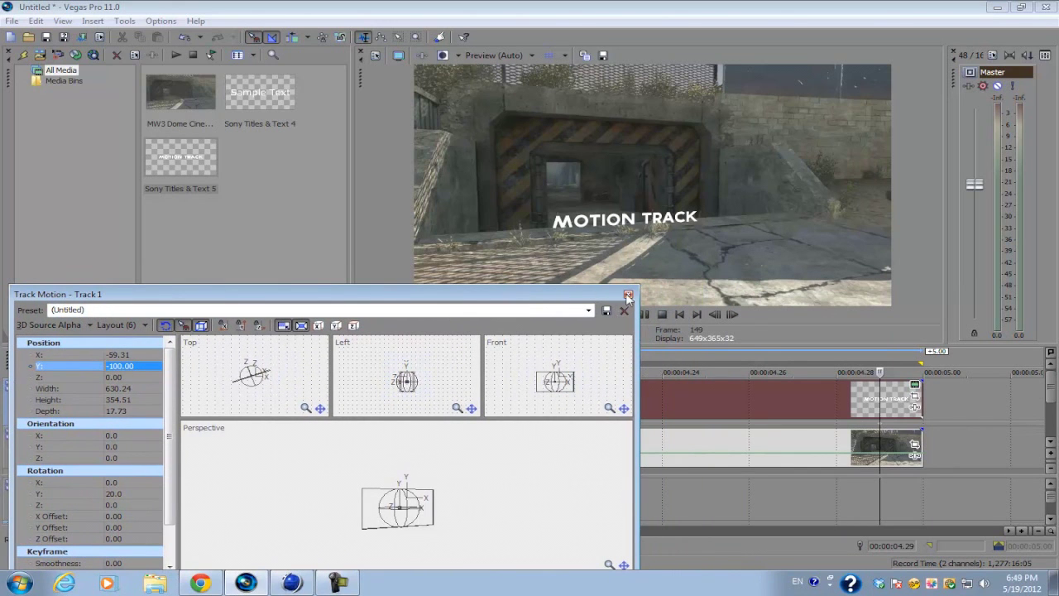
pyautogui.click(121, 366)
pyautogui.write('-')
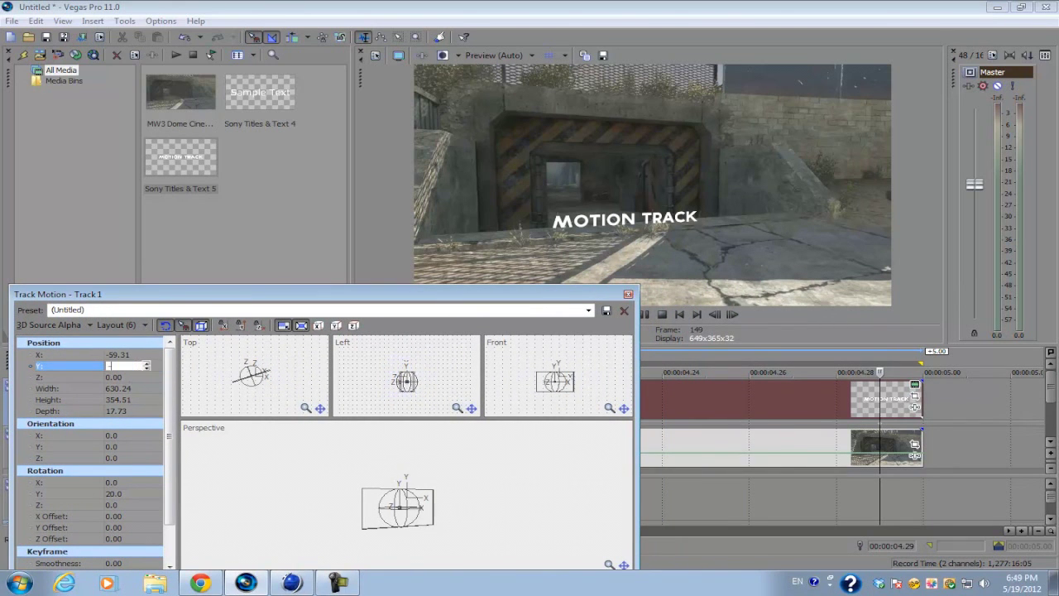
pyautogui.write('95')
pyautogui.press('Return')
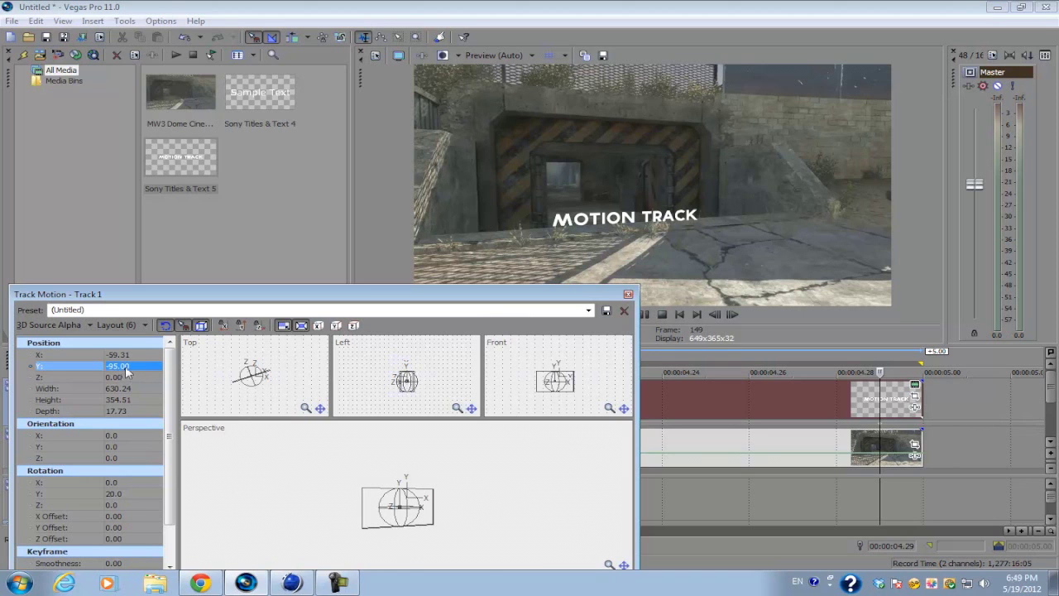
pyautogui.click(628, 294)
# Play the sequence from the beginning to check how the title follows the footage
pyautogui.scroll(-10, 647, 377)
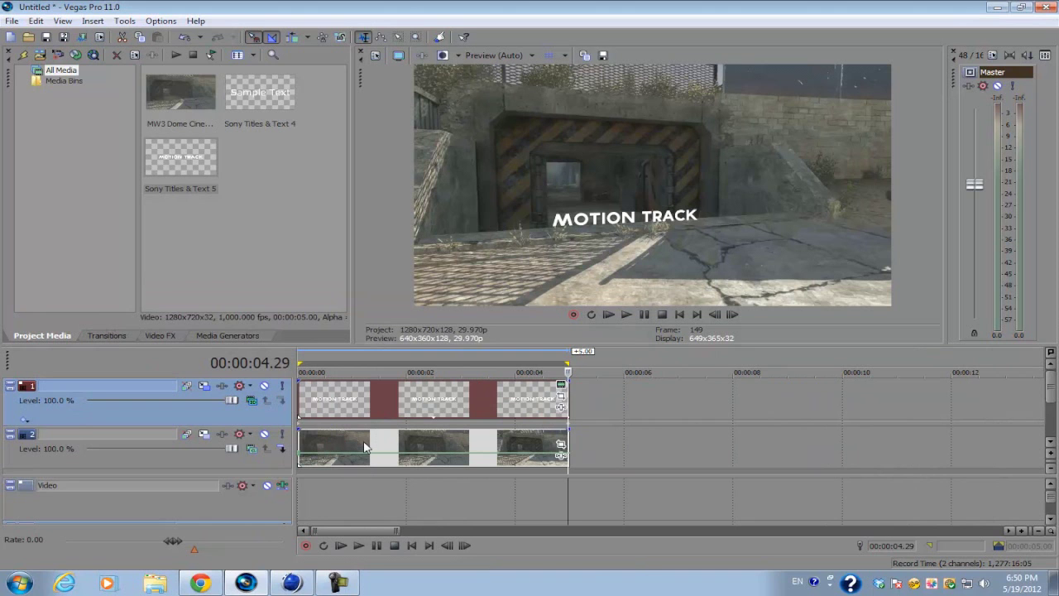
pyautogui.press('Home')
pyautogui.press('space')
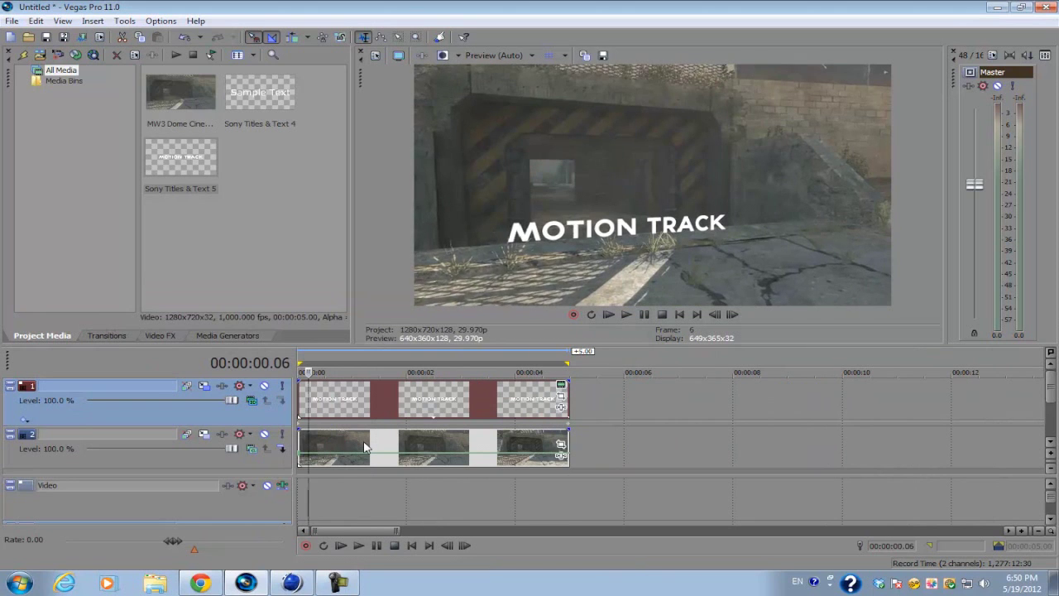
pyautogui.doubleClick(364, 445)
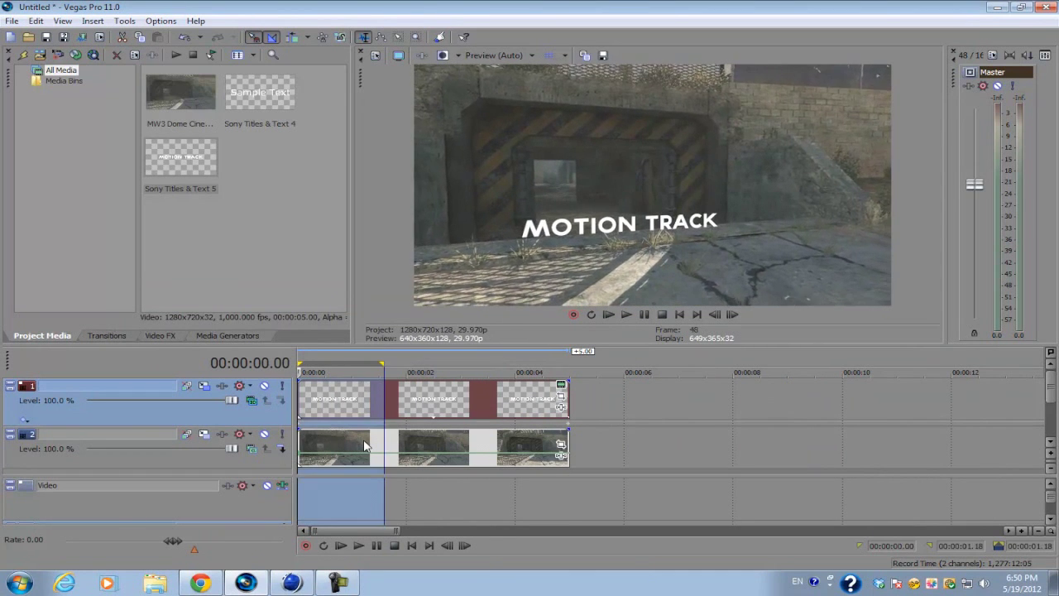
# Extend the loop region over the full five-second clips and preview the animated title
pyautogui.scroll(3, 364, 445)
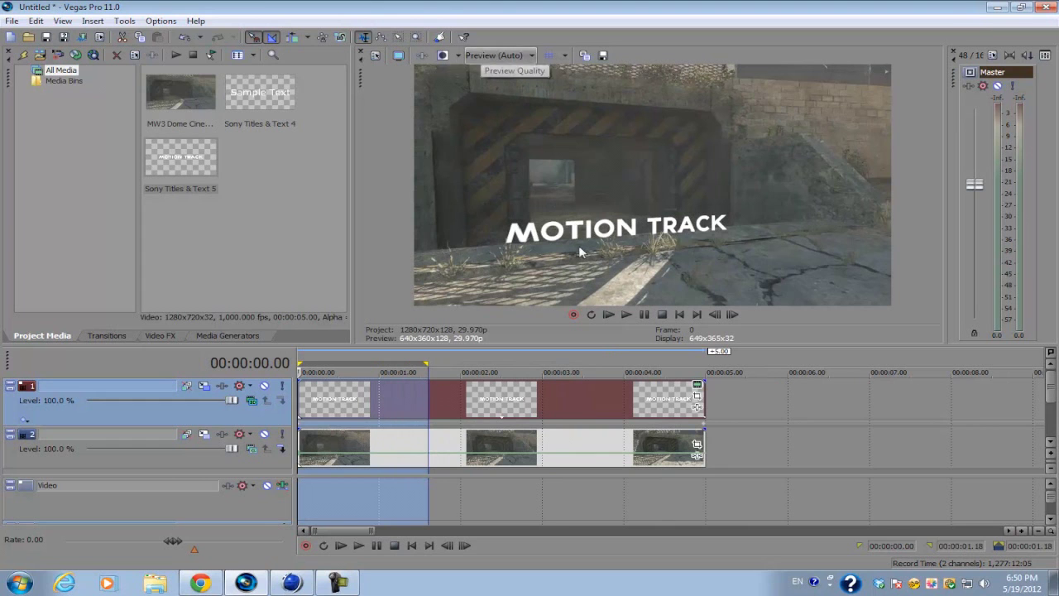
pyautogui.doubleClick(703, 358)
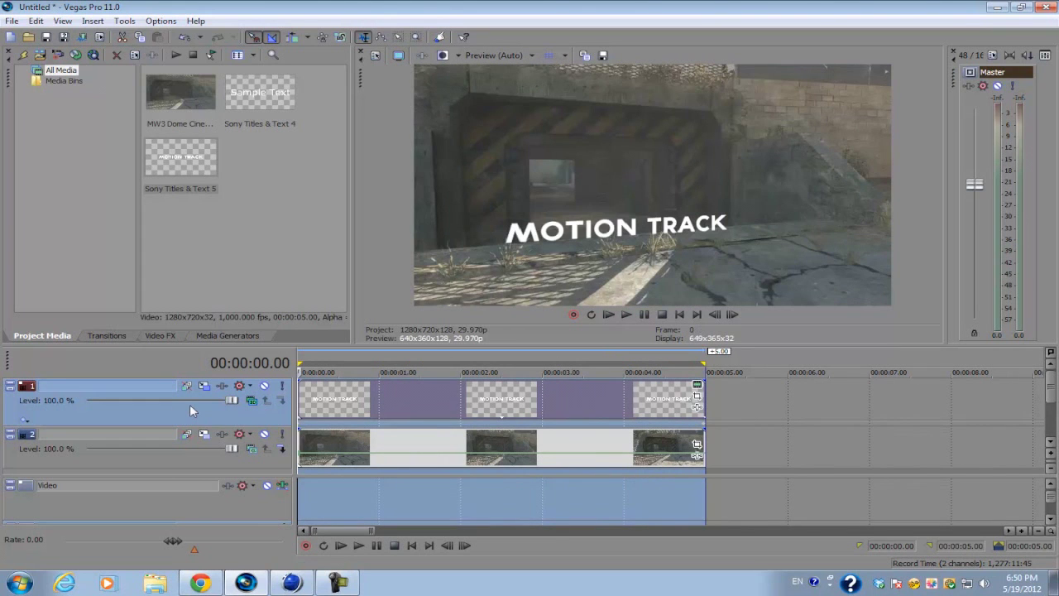
pyautogui.click(189, 404)
pyautogui.press('space')
pyautogui.press('o')
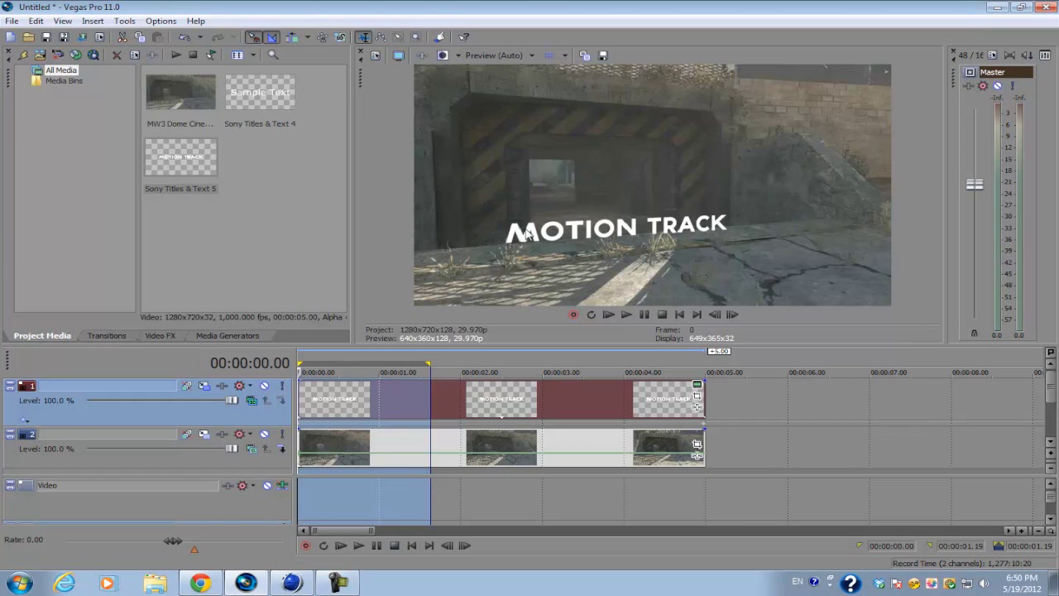
pyautogui.press('Down')
pyautogui.press('Up')
pyautogui.press('Up')
pyautogui.press('Up')
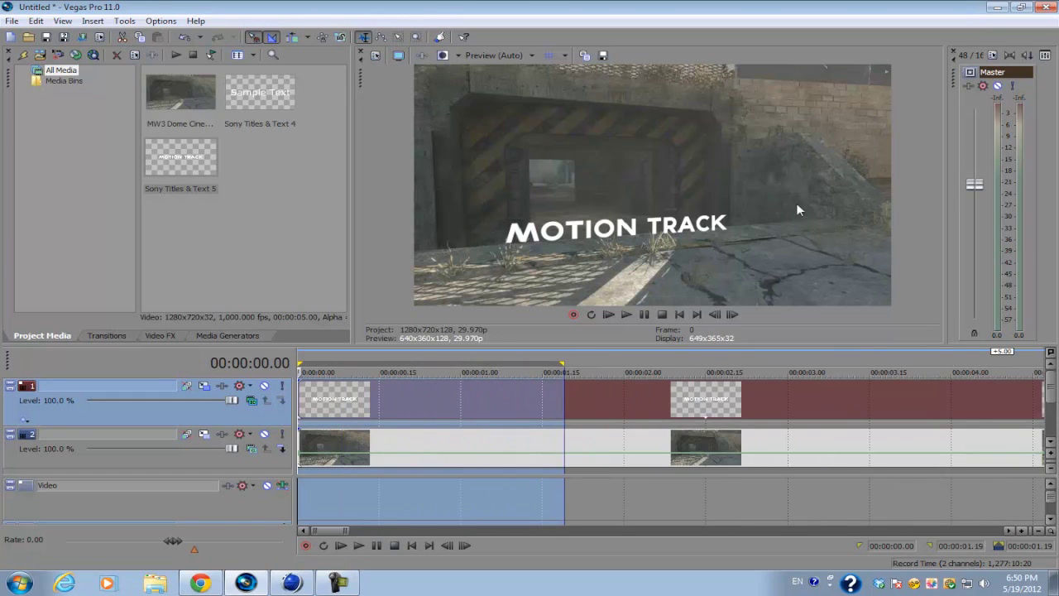
pyautogui.press('Down')
pyautogui.press('Up')
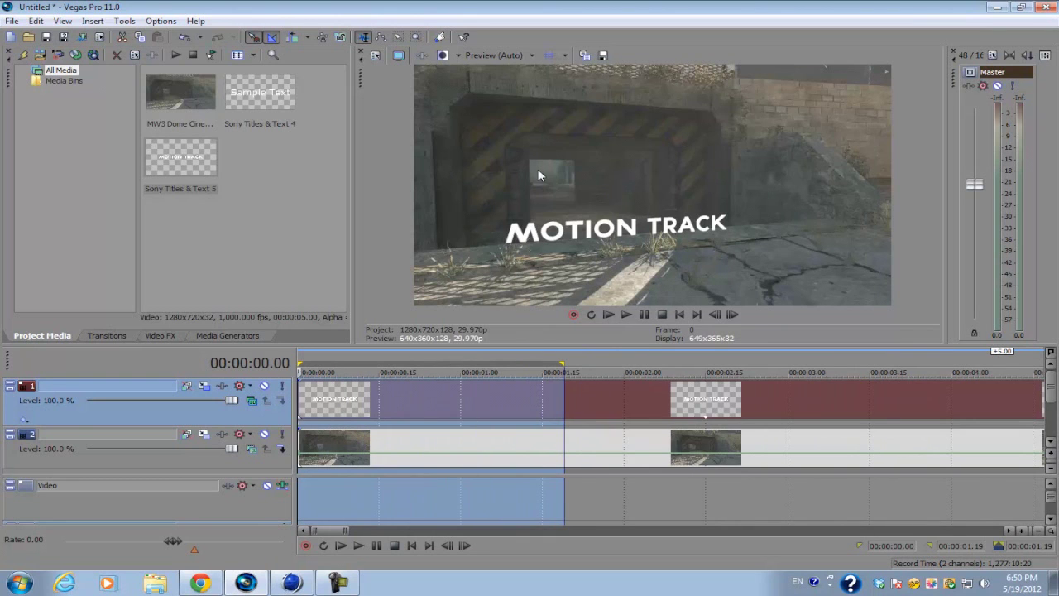